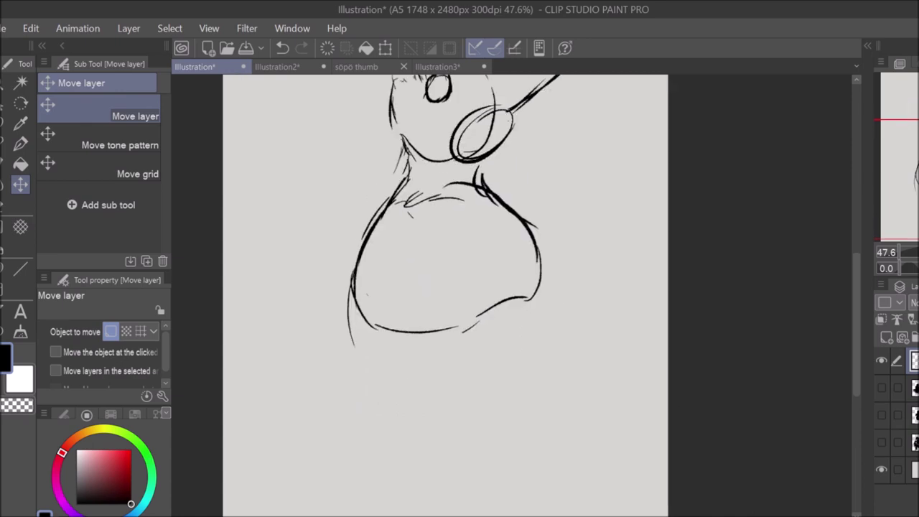
Step: Sketch the figure's belly and waist below the chest, and scale the whole sketch down
drag(546, 259, 498, 404)
drag(467, 216, 454, 282)
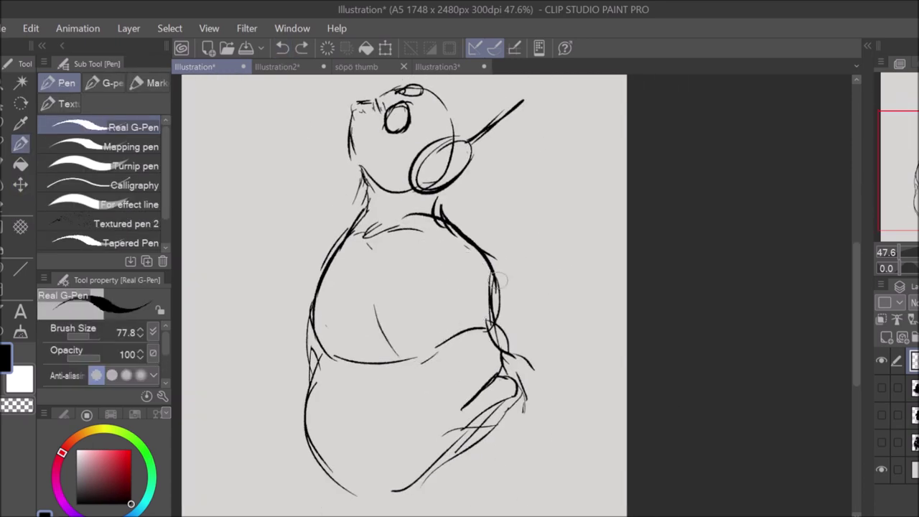
scroll(517, 430, down, 2)
key(ctrl+t)
click(449, 481)
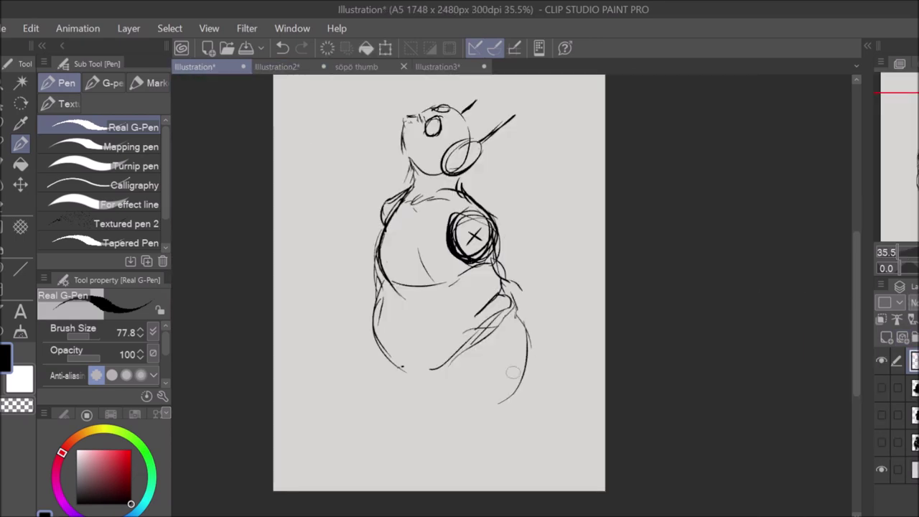
Step: Sketch the rounded near thigh and the far thigh of the kneeling figure
drag(531, 332, 488, 420)
mouse_move(451, 344)
mouse_down()
mouse_move(388, 398)
mouse_move(531, 431)
mouse_up()
drag(502, 262, 535, 370)
mouse_move(373, 309)
mouse_down()
mouse_move(334, 423)
mouse_move(517, 442)
mouse_up()
drag(517, 399, 538, 428)
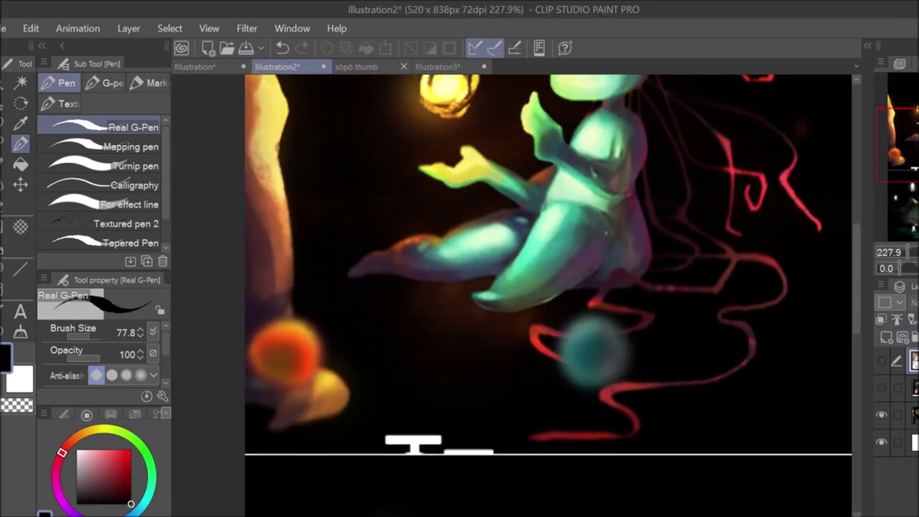
Step: Sketch the tucked lower leg and foot behind the near thigh, and rework the top edge of that thigh
drag(431, 448, 496, 431)
drag(510, 413, 571, 425)
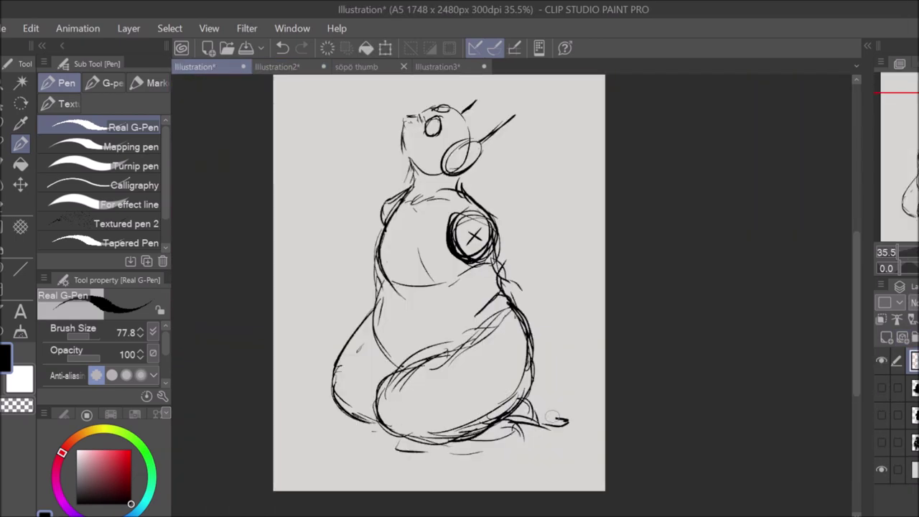
drag(521, 394, 567, 420)
drag(359, 328, 334, 366)
key(ctrl+z)
drag(388, 359, 499, 330)
drag(450, 307, 466, 352)
Step: Check the Illustration2 artwork for reference and sketch the raised hand with its pointing finger in front of the head
key(ctrl+Tab)
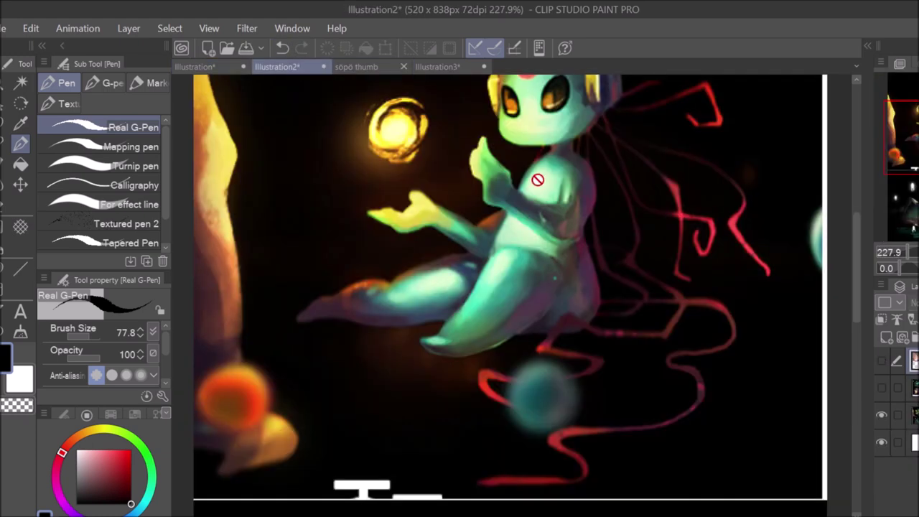
scroll(506, 434, down, 5)
key(ctrl+shift+Tab)
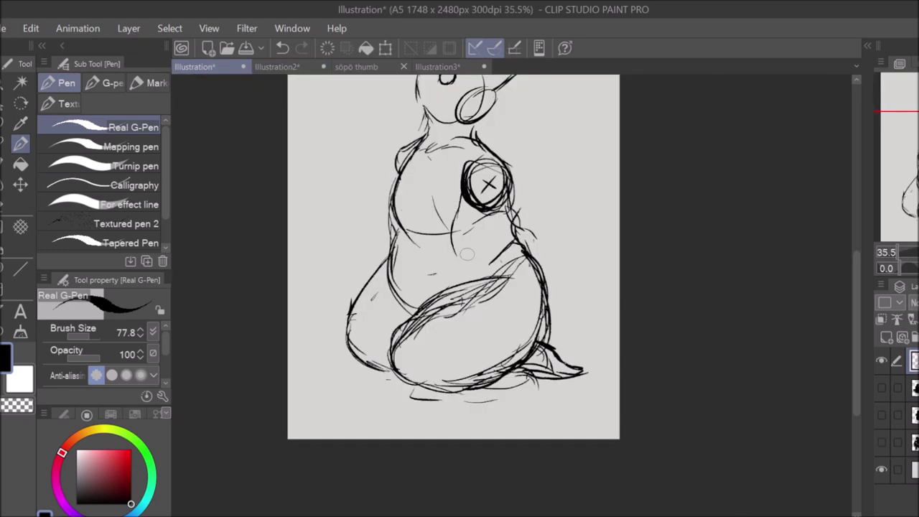
scroll(454, 288, up, 3)
mouse_move(338, 183)
mouse_down()
mouse_move(377, 205)
mouse_move(359, 223)
mouse_up()
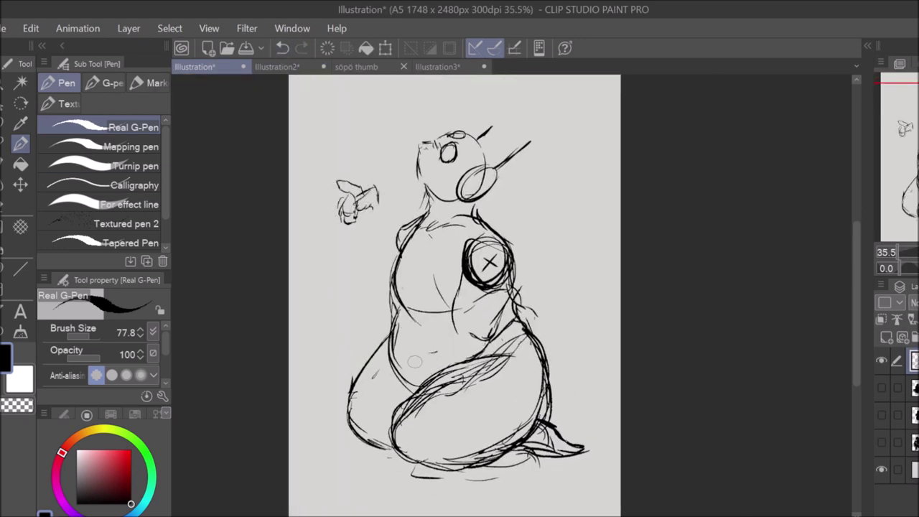
Step: Sketch the raised arm from hand to shoulder and the near arm resting across the belly
mouse_move(374, 207)
mouse_down()
mouse_move(363, 257)
mouse_move(375, 309)
mouse_move(395, 309)
mouse_up()
drag(386, 224, 401, 251)
mouse_move(413, 301)
mouse_down()
mouse_move(372, 346)
mouse_move(485, 352)
mouse_up()
drag(507, 281, 480, 347)
Step: Sketch small forked spirits floating around the head and raised hand, using Illustration2 as reference
drag(348, 155, 374, 182)
drag(344, 128, 369, 176)
click(280, 66)
mouse_move(632, 168)
mouse_down()
mouse_move(646, 216)
mouse_move(711, 277)
mouse_move(574, 316)
mouse_up()
click(195, 66)
key(e)
mouse_move(355, 169)
mouse_down()
mouse_move(380, 121)
mouse_move(354, 162)
mouse_up()
key(p)
click(276, 66)
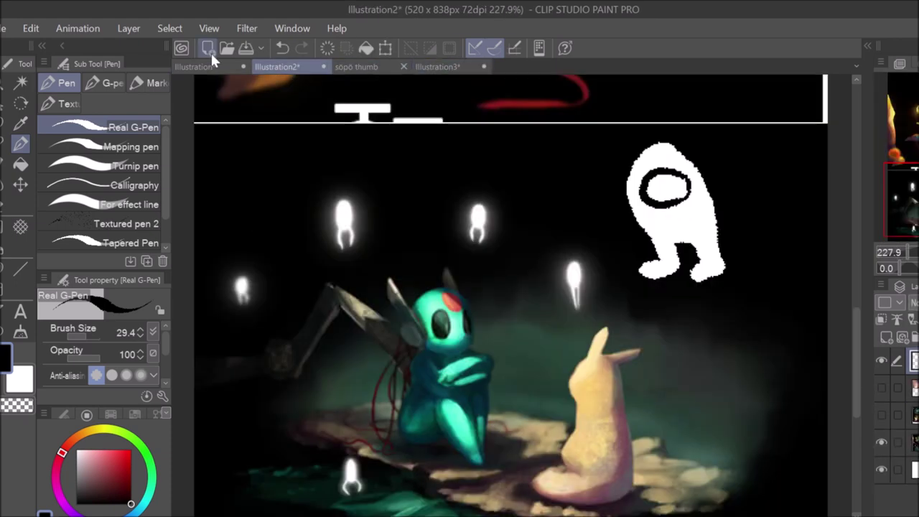
click(195, 66)
drag(537, 147, 560, 178)
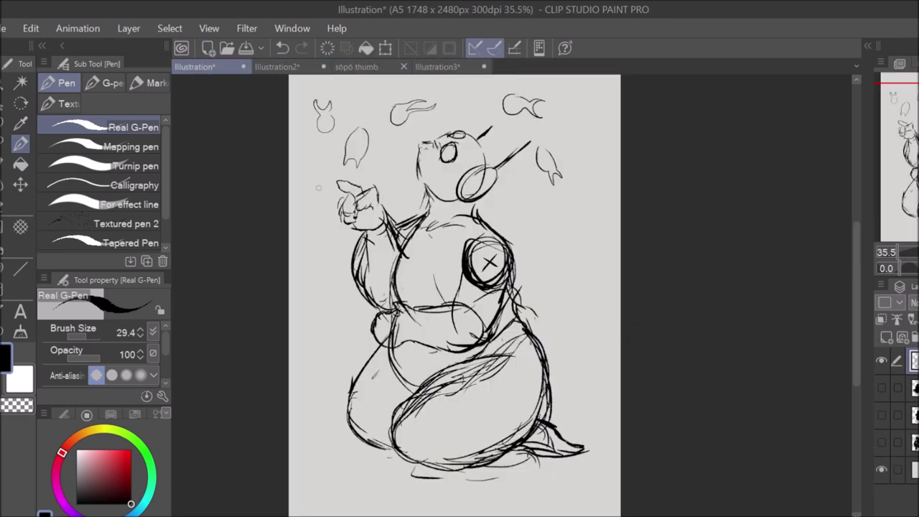
Step: Check Illustration2 and sketch thin cables trailing from the back and curling around both sides of the knees
click(277, 66)
click(201, 65)
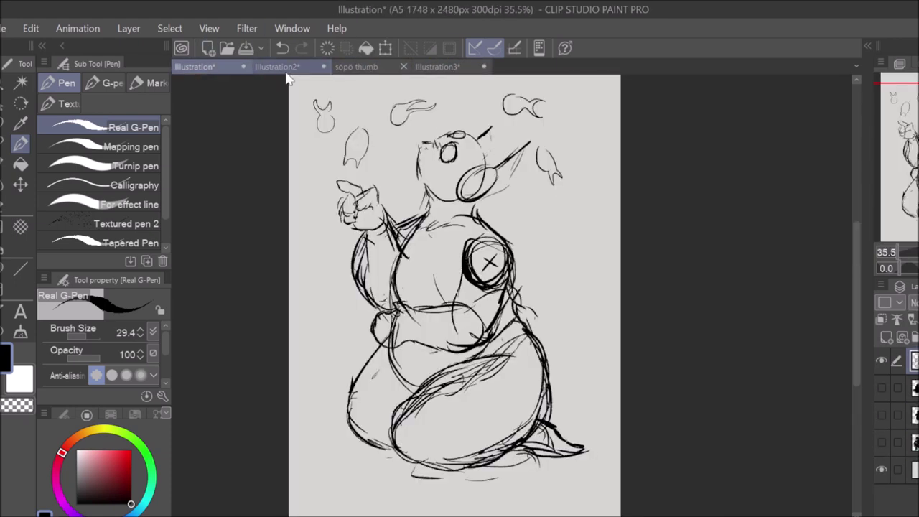
click(294, 67)
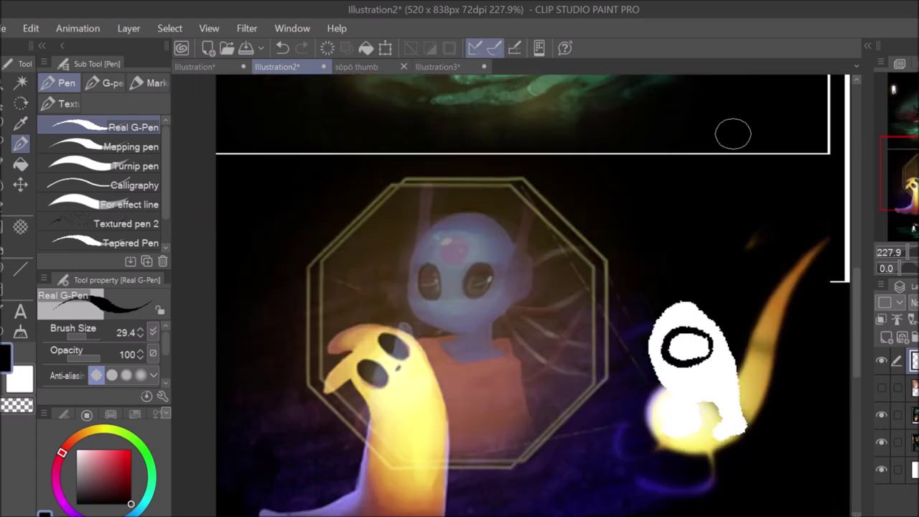
click(194, 66)
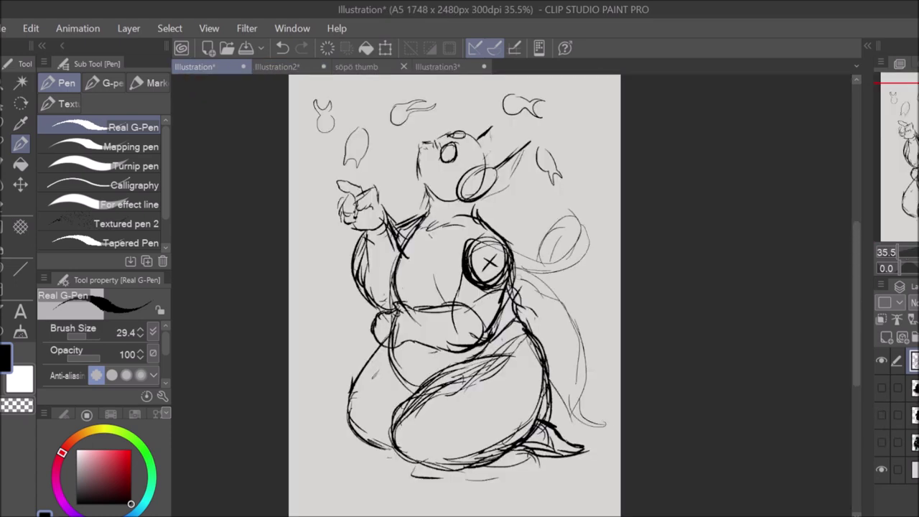
drag(373, 352, 316, 502)
drag(596, 417, 532, 496)
Step: Check the reference illustrations and sketch the large angular jointed limb rising behind the figure's back
click(356, 66)
click(291, 66)
mouse_move(355, 211)
mouse_down()
mouse_move(379, 251)
mouse_move(370, 302)
mouse_move(434, 298)
mouse_up()
click(195, 66)
key(x)
drag(603, 156, 496, 215)
drag(594, 202, 522, 315)
drag(622, 279, 602, 156)
drag(834, 347, 839, 351)
key(alt+bracketleft)
key(alt+bracketleft)
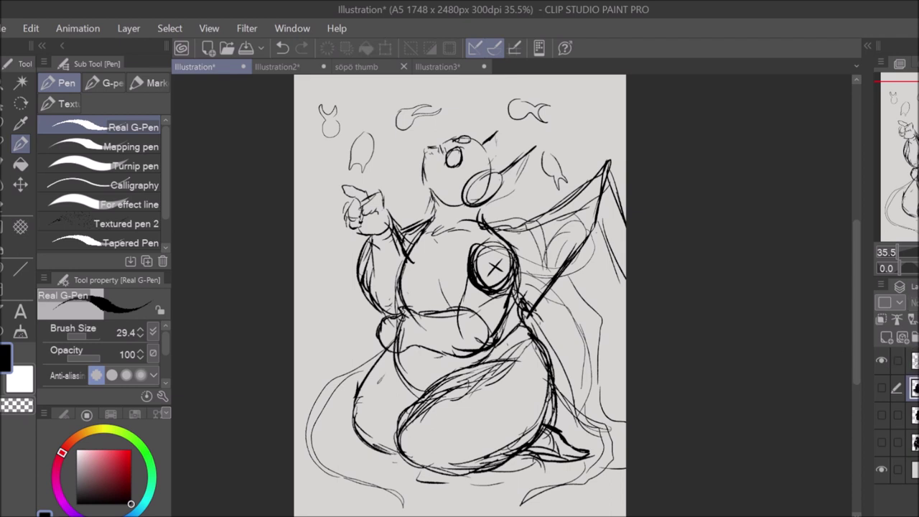
key(alt+bracketright)
key(alt+bracketright)
Step: Add another small spirit above the raised hand and rework the torso edge beside the raised arm
drag(372, 97, 353, 117)
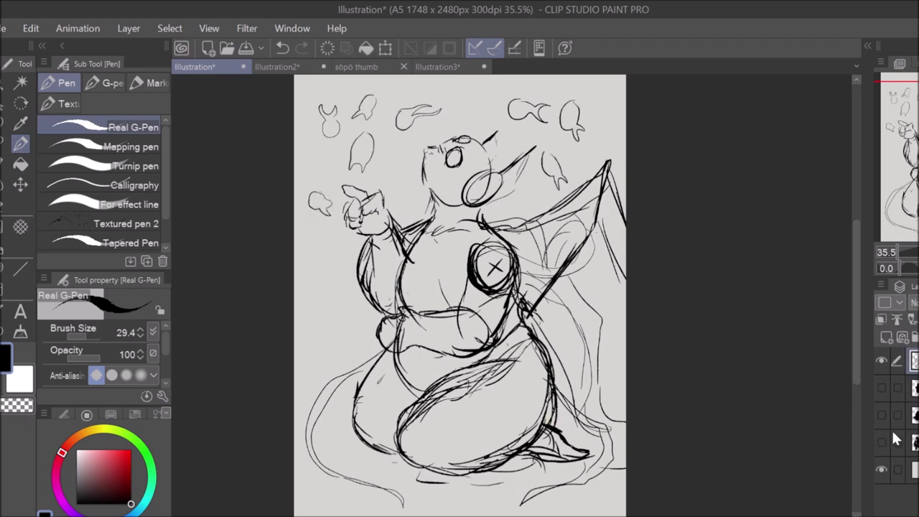
drag(415, 227, 406, 316)
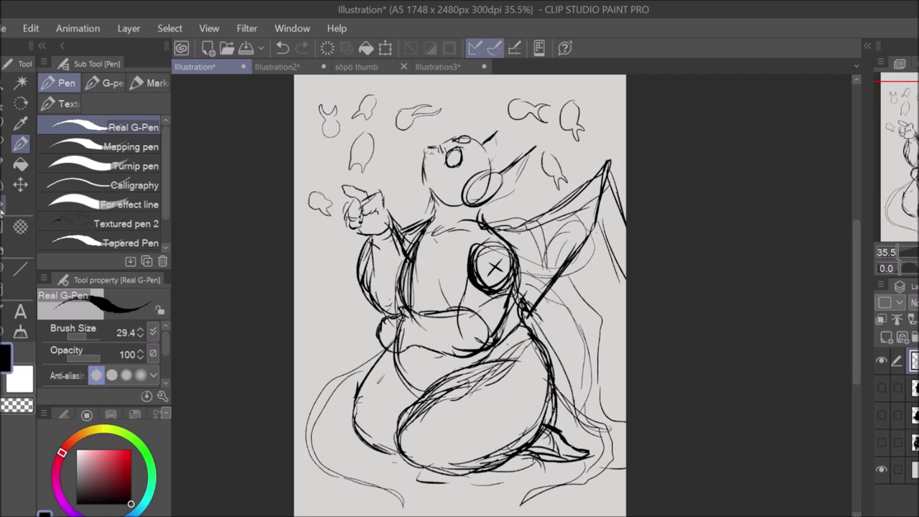
drag(413, 240, 399, 309)
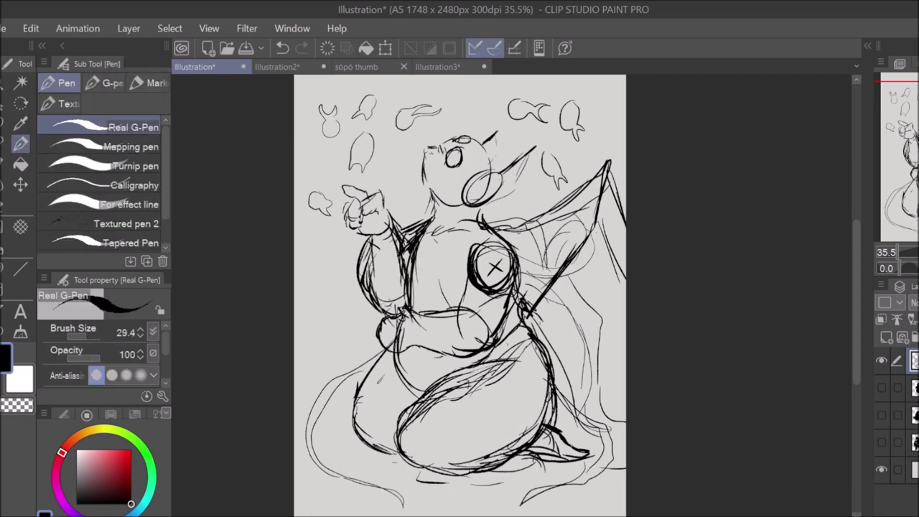
Step: Ink the head outline over the faded sketch, reducing the pen's brush size to 15.3 for the finer lines
scroll(396, 138, up, 5)
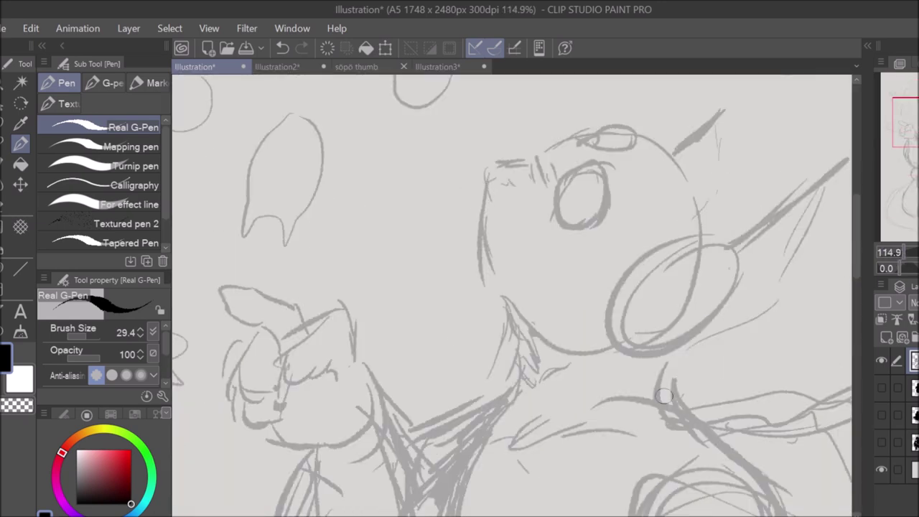
drag(488, 175, 482, 281)
drag(502, 300, 607, 357)
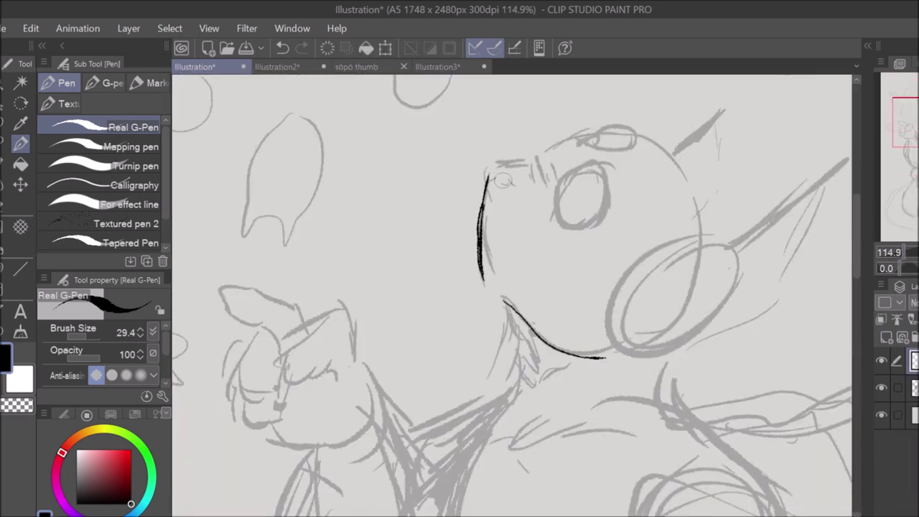
key(bracketleft)
key(bracketleft)
mouse_move(518, 160)
mouse_down()
mouse_move(539, 160)
mouse_move(546, 174)
mouse_up()
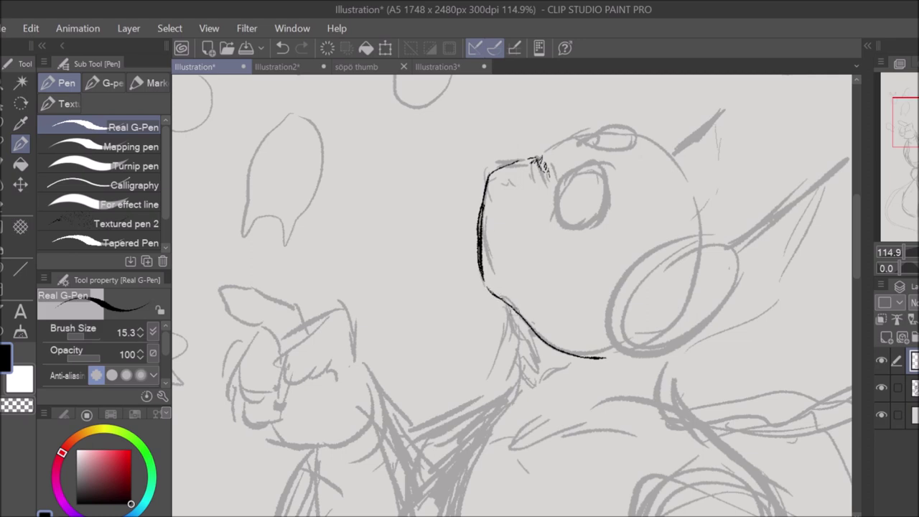
drag(493, 165, 625, 194)
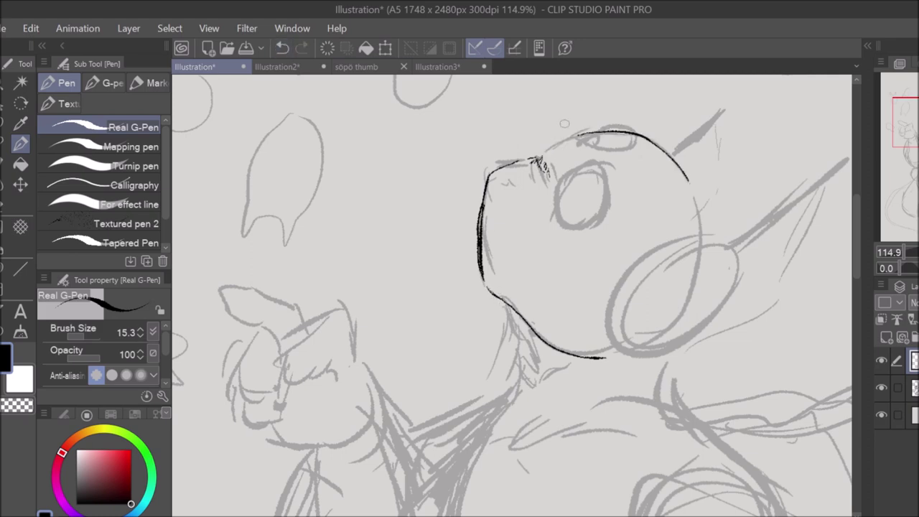
Step: Check the face in Illustration2 and ink the eye as a pointed oval on the head
key(ctrl+Tab)
scroll(532, 287, up, 3)
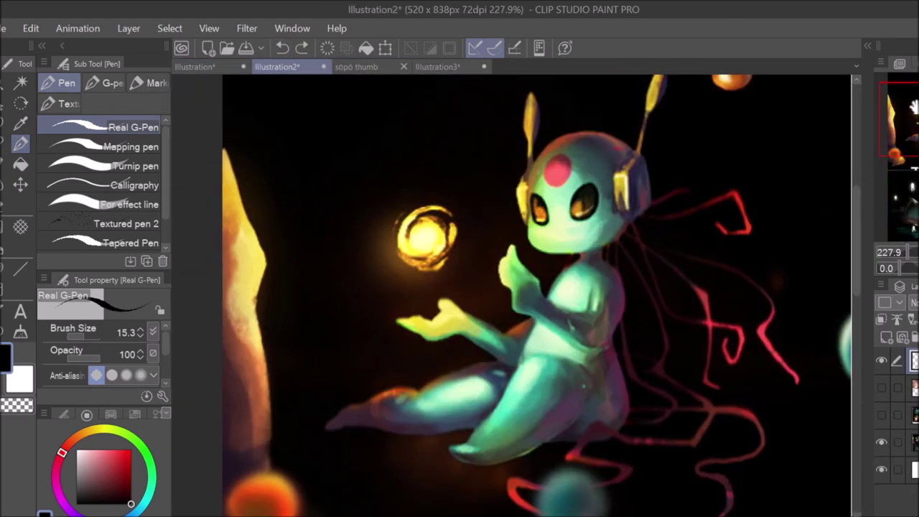
click(195, 66)
drag(557, 183, 559, 217)
key(ctrl+z)
mouse_move(553, 181)
mouse_down()
mouse_move(568, 218)
mouse_move(550, 185)
mouse_up()
Step: Lasso the inked eye and adjust its shape and placement with a transformation
key(m)
key(m)
drag(650, 230, 631, 222)
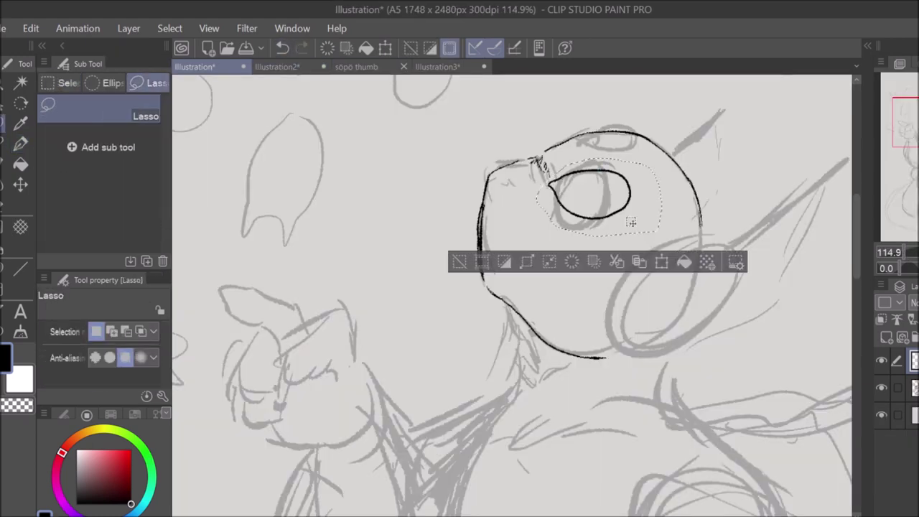
key(ctrl+t)
key(Return)
key(p)
Step: Compare the eye with Illustration2 and refine its upper outline by erasing excess ink
key(ctrl+Tab)
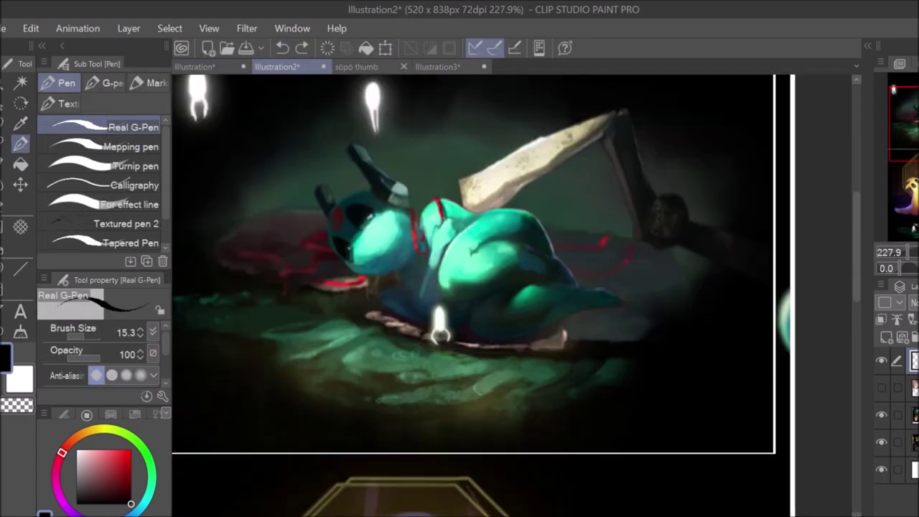
scroll(712, 316, down, 5)
scroll(712, 316, up, 1)
key(ctrl+shift+Tab)
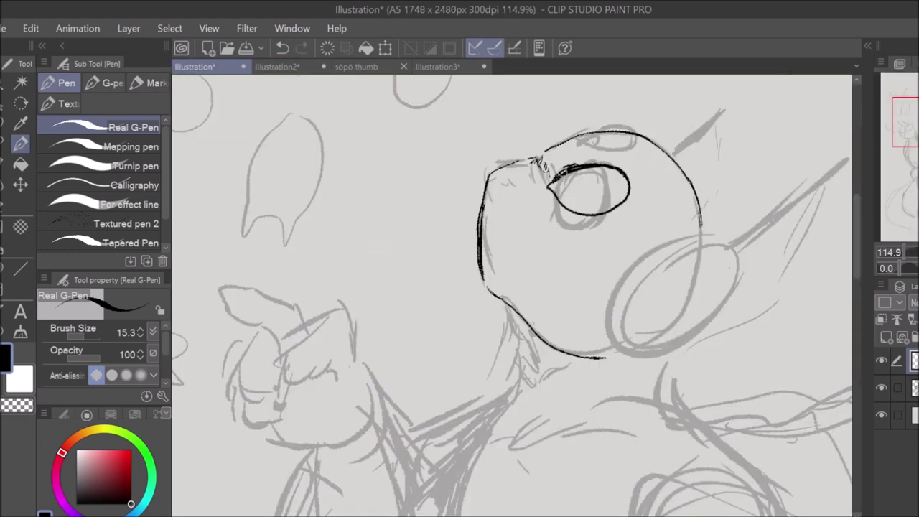
key(e)
key(p)
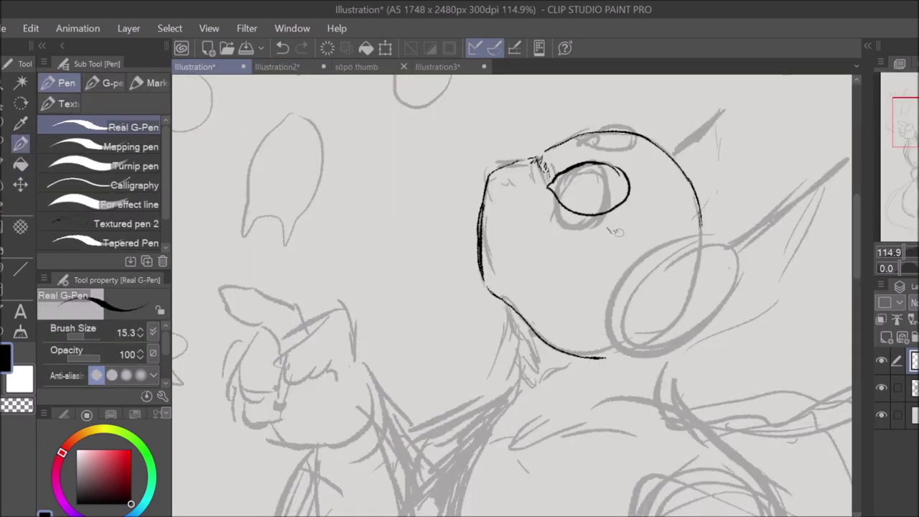
Step: Ink the round ear disc with its inner rim on the side of the head, using the other illustrations as reference
click(285, 68)
key(ctrl+Tab)
key(ctrl+Tab)
key(ctrl+Tab)
mouse_move(527, 250)
mouse_down()
mouse_move(691, 184)
mouse_move(593, 300)
mouse_move(503, 286)
mouse_move(595, 310)
mouse_move(533, 253)
mouse_move(532, 352)
mouse_up()
key(ctrl+z)
key(ctrl+Tab)
key(ctrl+shift+Tab)
Step: Ink the tapered fins on the ear disc and the far side of the head, checking Illustration2
mouse_move(682, 194)
mouse_down()
mouse_move(556, 254)
mouse_move(679, 214)
mouse_up()
key(ctrl+Tab)
key(ctrl+shift+Tab)
drag(518, 148, 564, 204)
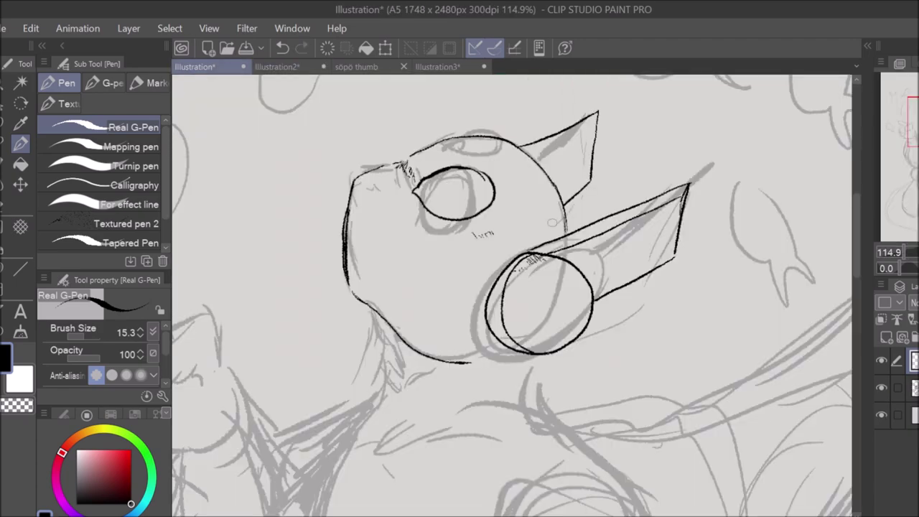
Step: Ink the neck and the near shoulder slope below the head, checking Illustration2 for reference
mouse_move(402, 180)
mouse_down()
mouse_move(386, 363)
mouse_move(359, 266)
mouse_up()
drag(302, 495, 384, 187)
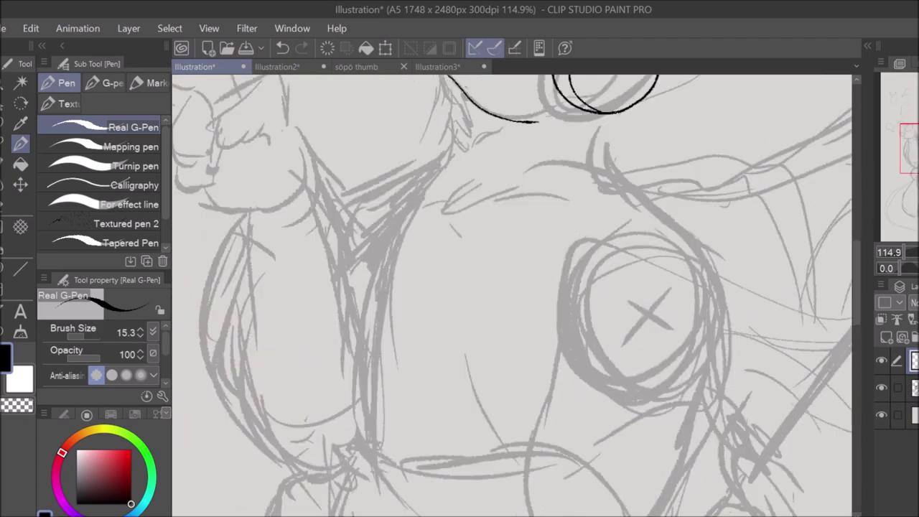
scroll(365, 228, down, 1)
drag(582, 228, 655, 359)
scroll(379, 264, down, 1)
key(ctrl+Tab)
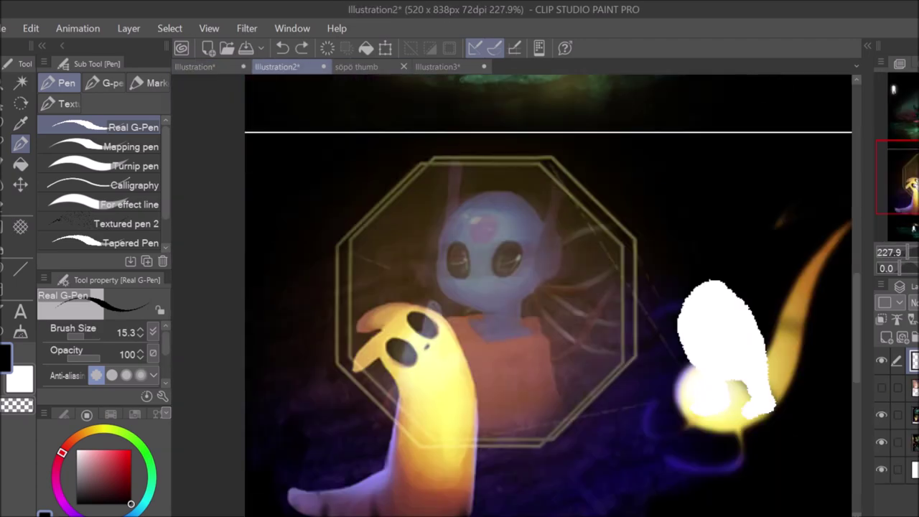
key(ctrl+shift+Tab)
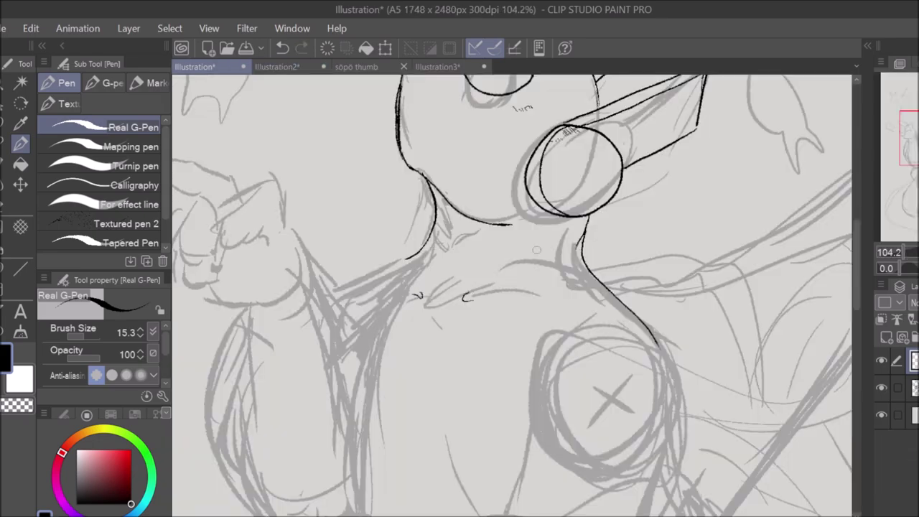
Step: Ink the raised hand with its extended pointing finger and curled fingers
drag(371, 287, 450, 314)
mouse_move(309, 287)
mouse_down()
mouse_move(438, 325)
mouse_move(501, 295)
mouse_up()
mouse_move(434, 299)
mouse_down()
mouse_move(475, 289)
mouse_move(441, 329)
mouse_up()
drag(446, 258, 453, 266)
drag(369, 235, 452, 265)
drag(386, 316, 433, 355)
drag(435, 295, 440, 351)
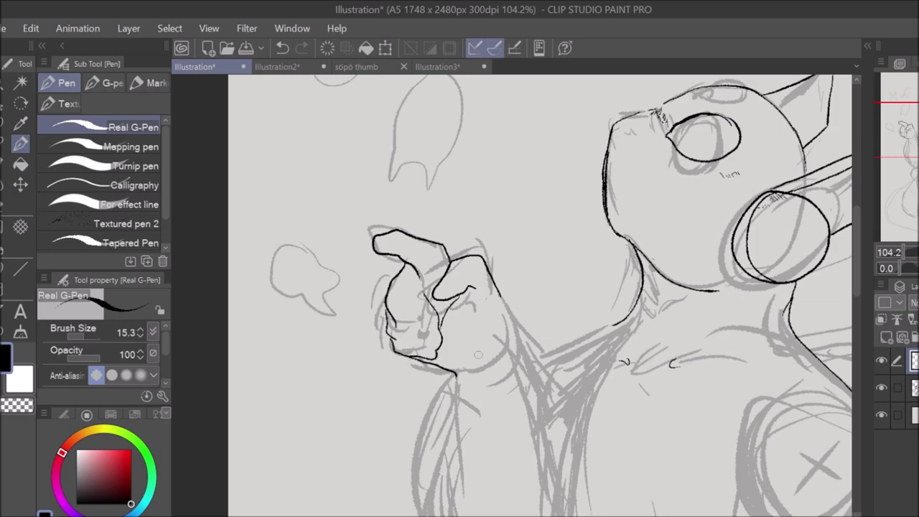
Step: Check Illustration2 and ink the raised arm from the wrist to the elbow and both shoulder contours
key(ctrl+Tab)
key(ctrl+shift+Tab)
drag(499, 293, 518, 343)
mouse_move(575, 359)
mouse_down()
mouse_move(515, 115)
mouse_move(396, 129)
mouse_move(562, 218)
mouse_up()
drag(441, 234, 525, 454)
drag(503, 193, 552, 294)
drag(660, 240, 509, 275)
mouse_move(476, 187)
mouse_down()
mouse_move(413, 217)
mouse_move(366, 263)
mouse_up()
Step: Ink the torso's side line next to the raised arm, redrawing it until it fits, and clean up the ink
drag(402, 288, 428, 194)
key(ctrl+z)
mouse_move(431, 232)
mouse_down()
mouse_move(432, 384)
mouse_move(414, 427)
mouse_up()
key(ctrl+z)
drag(407, 257, 398, 431)
key(e)
key(p)
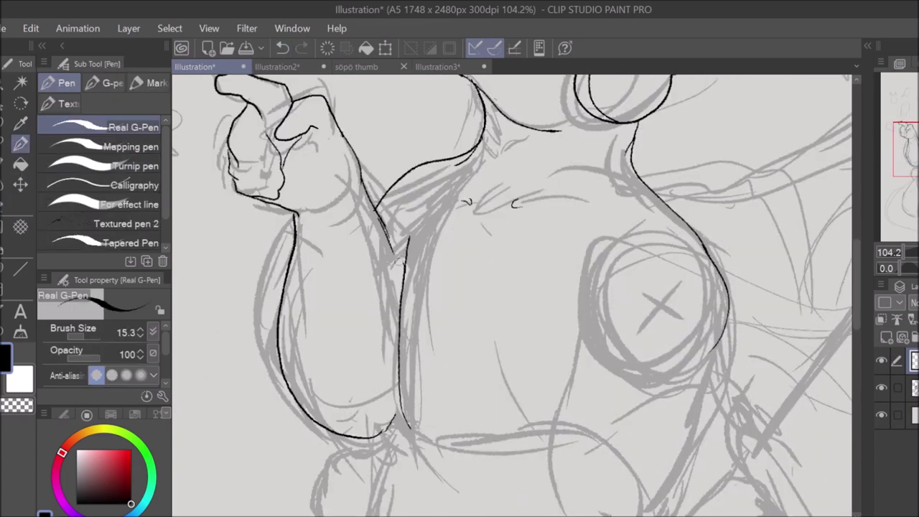
Step: Ink the lowered arm's outer edge down to the elbow and the hand resting across the belly
drag(514, 203, 482, 67)
drag(686, 199, 600, 425)
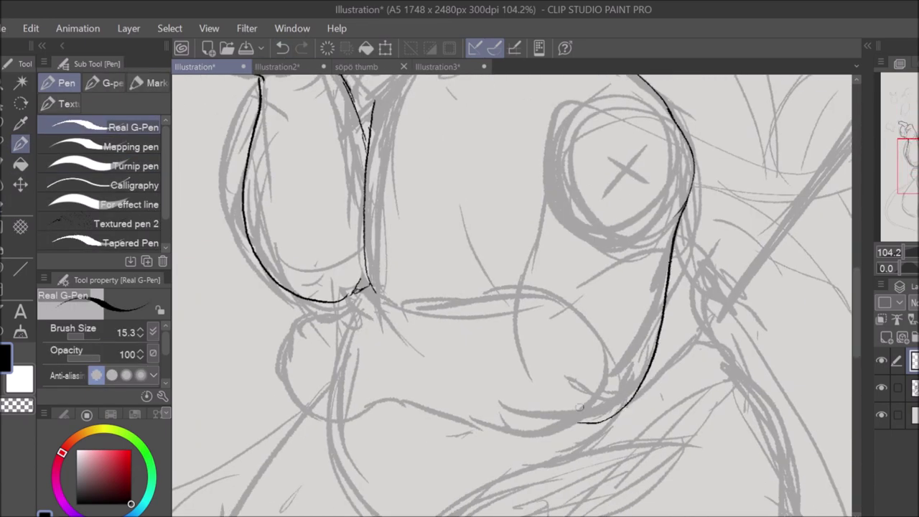
drag(278, 304, 360, 290)
mouse_move(434, 309)
mouse_down()
mouse_move(478, 369)
mouse_move(488, 363)
mouse_up()
Step: Lasso the inked resting hand and transform it to match the sketched hand's position
key(m)
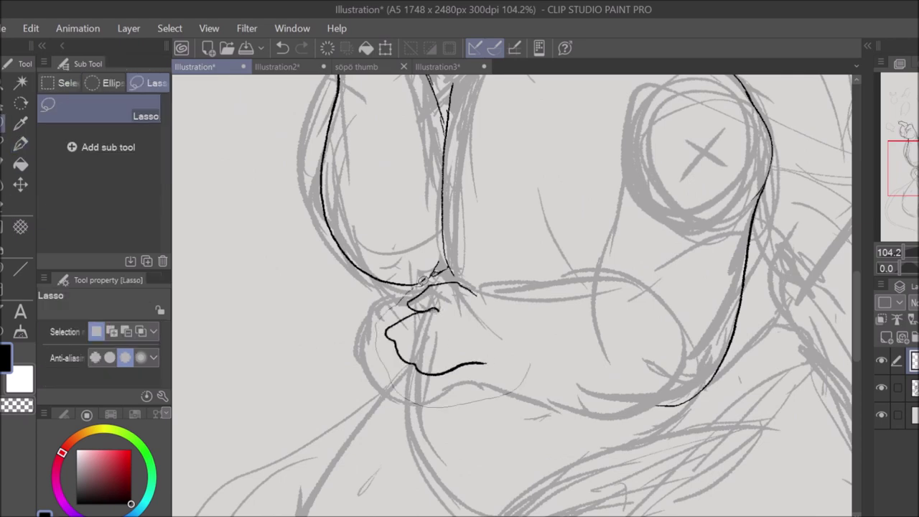
drag(438, 282, 430, 286)
key(ctrl+t)
drag(443, 408, 443, 438)
click(415, 465)
Step: Ink the upper and lower edges of the resting forearm and the inner edge of the lowered upper arm
key(p)
drag(484, 301, 642, 293)
drag(477, 391, 646, 410)
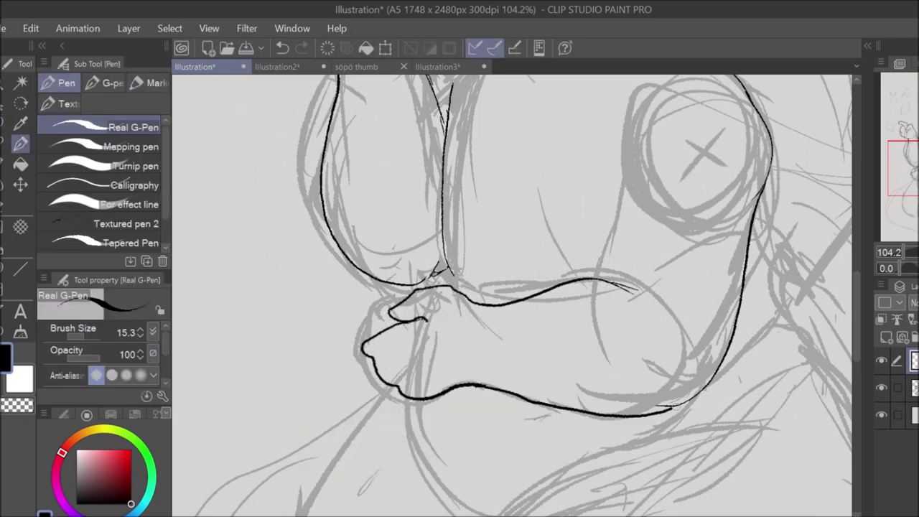
drag(631, 143, 615, 258)
drag(585, 393, 627, 246)
Step: Hide the rough sketch layer and flip the canvas view horizontally to check the line art
click(881, 388)
scroll(503, 287, down, 3)
key(h)
Step: Lasso and transform the lowered arm's outer line, and clean up its joins at the shoulder and elbow
key(m)
mouse_move(417, 248)
mouse_down()
mouse_move(398, 495)
mouse_move(396, 289)
mouse_move(383, 328)
mouse_move(402, 322)
mouse_up()
key(ctrl+t)
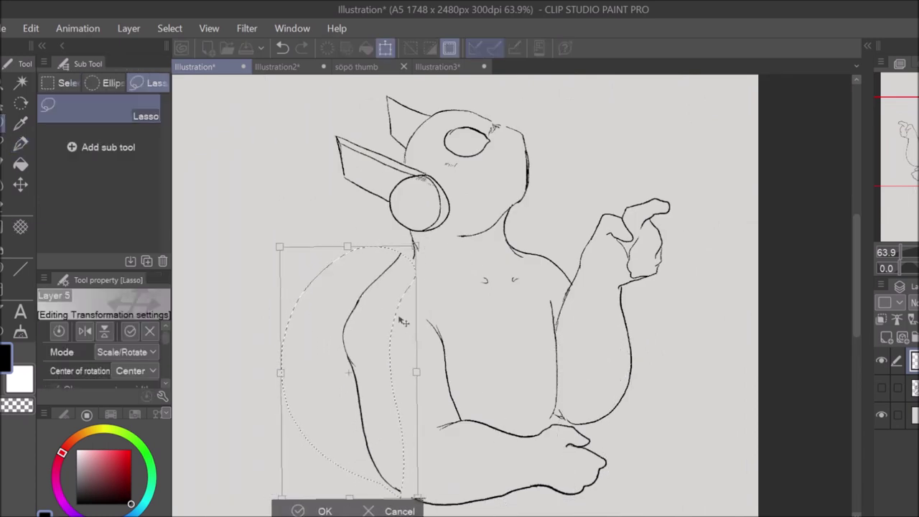
key(Return)
key(ctrl+d)
key(p)
key(e)
drag(379, 260, 399, 277)
key(p)
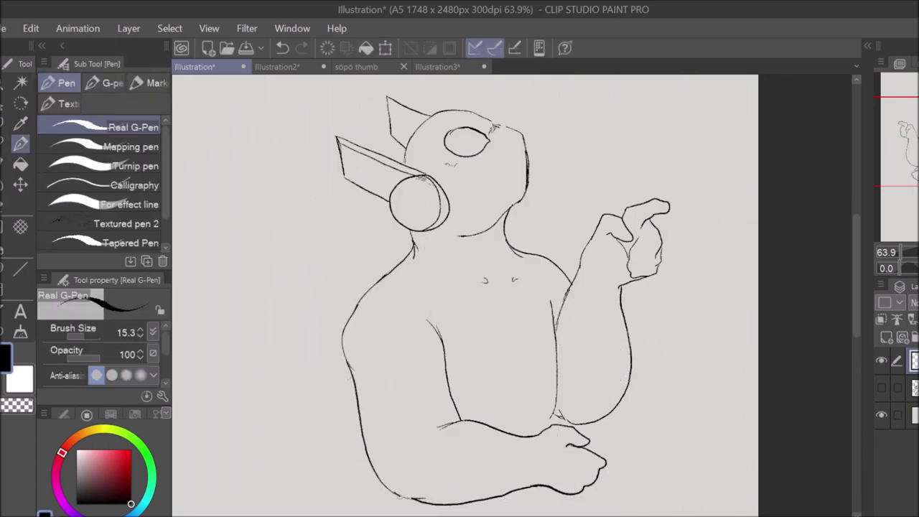
drag(397, 496, 413, 498)
Step: Lasso the lowered upper arm's inner line, shift it closer to the outer contour, and flip the canvas view back
key(m)
drag(429, 298, 431, 300)
key(ctrl+t)
click(381, 448)
key(ctrl+d)
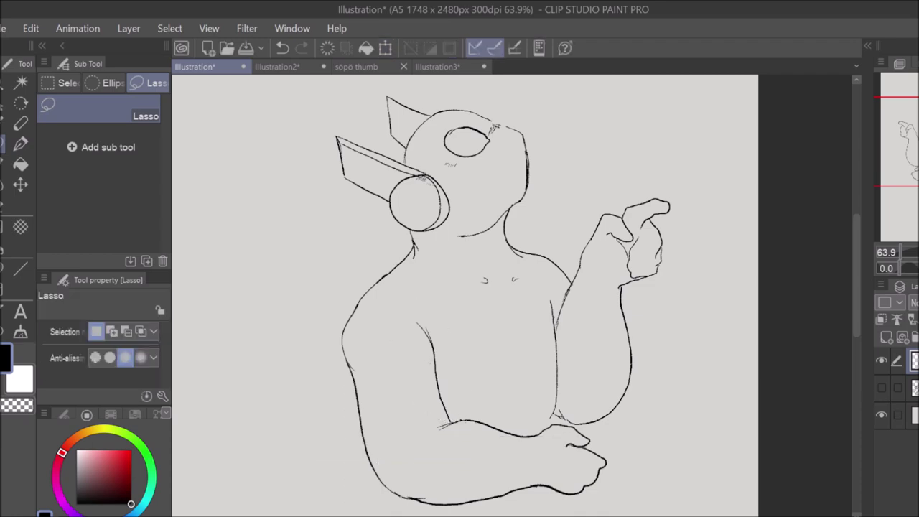
key(h)
key(p)
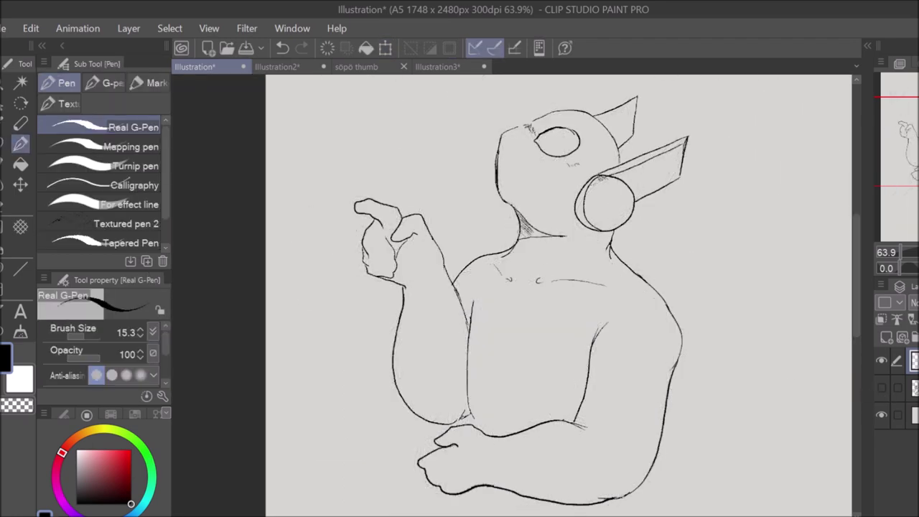
Step: Show the rough sketch layer and ink the near thigh's back, top and knee contours
click(881, 387)
mouse_move(889, 177)
mouse_down()
mouse_move(889, 220)
mouse_move(891, 210)
mouse_up()
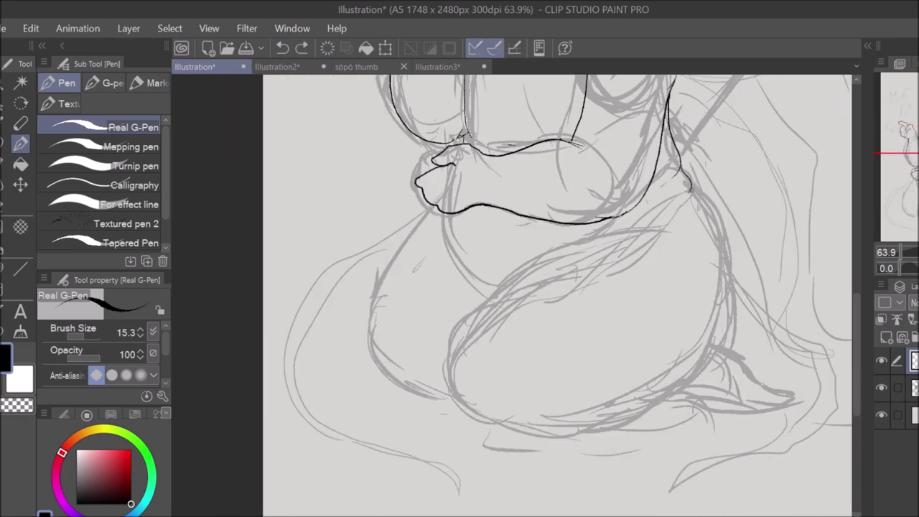
drag(725, 190, 667, 377)
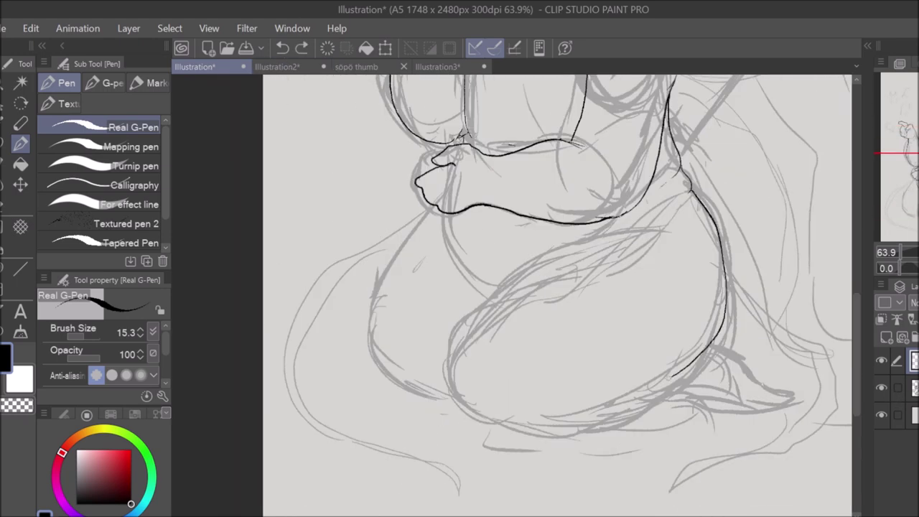
drag(681, 224, 529, 299)
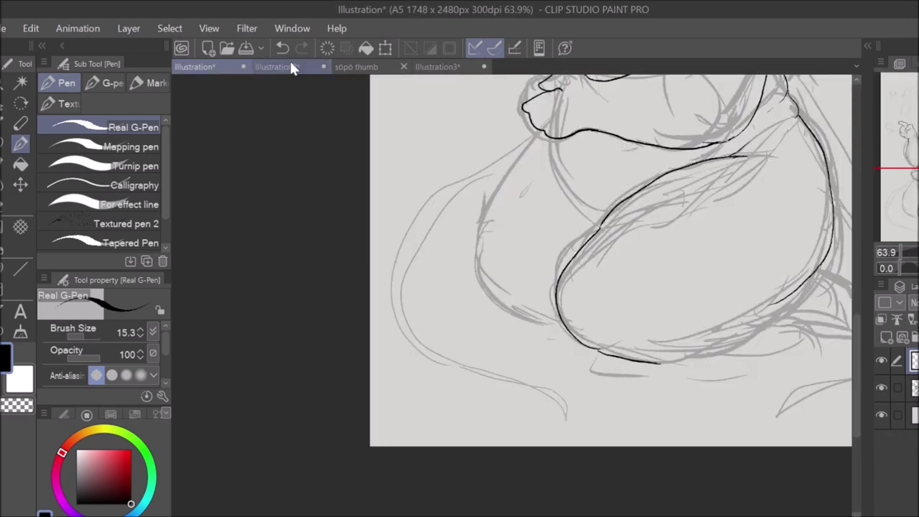
key(ctrl+z)
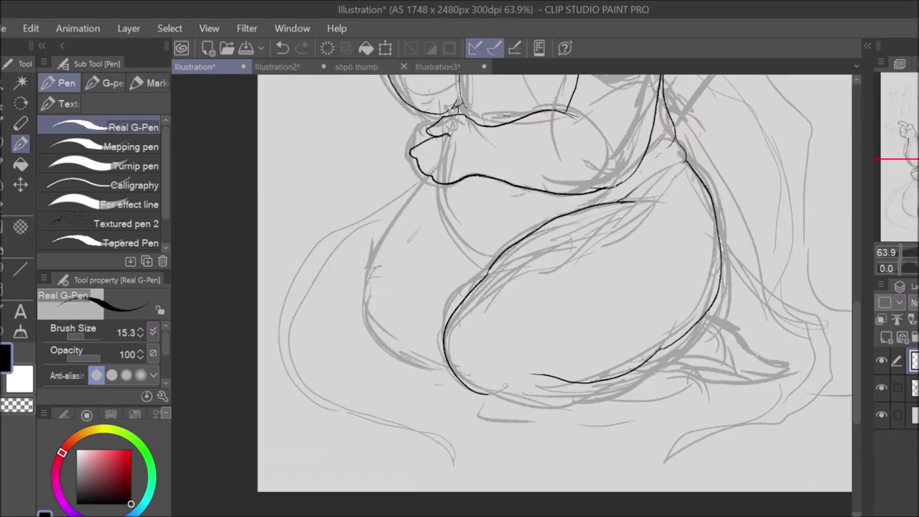
Step: Ink the underside of the near folded leg and the pointed foot behind it, redrawing the foot's outline
drag(485, 394, 725, 386)
click(282, 49)
click(301, 48)
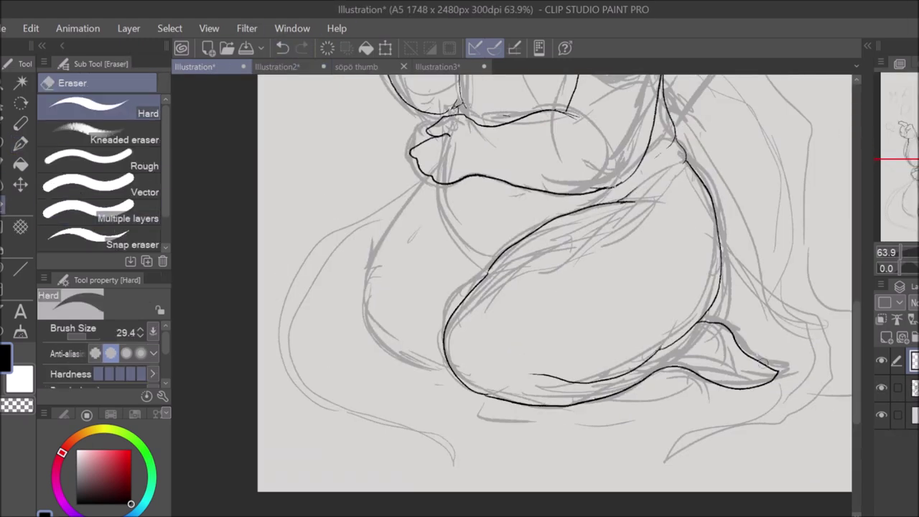
drag(779, 372, 698, 322)
click(284, 48)
click(302, 49)
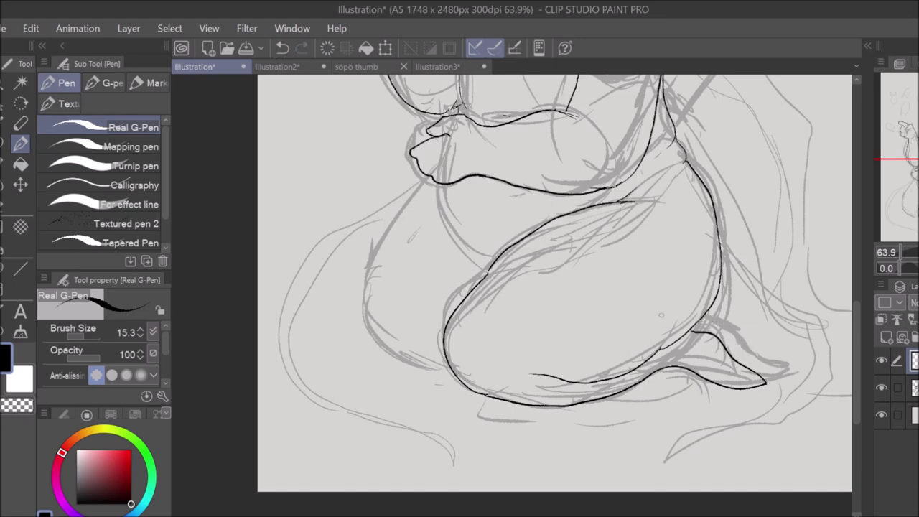
key(g)
key(e)
key(p)
drag(575, 411, 774, 368)
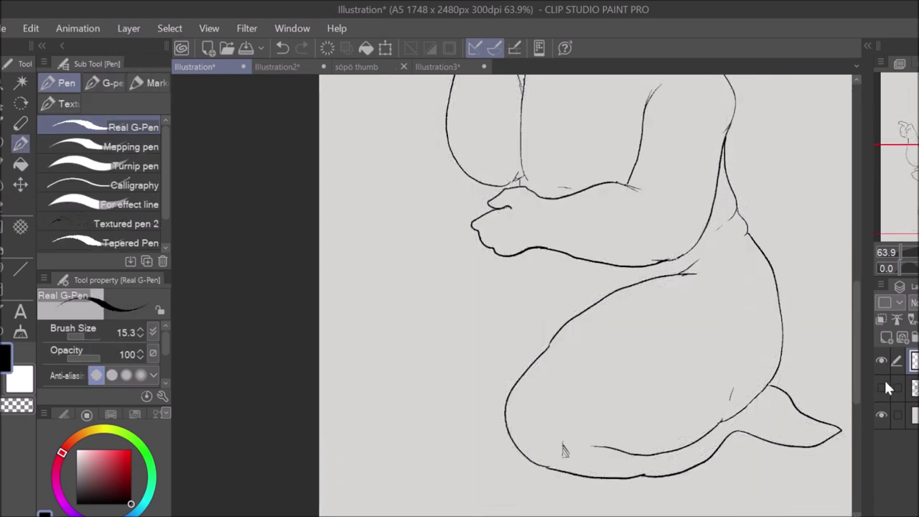
Step: Show the rough sketch layer, ink the far thigh and knee, and hatch the gap between the thighs
click(882, 388)
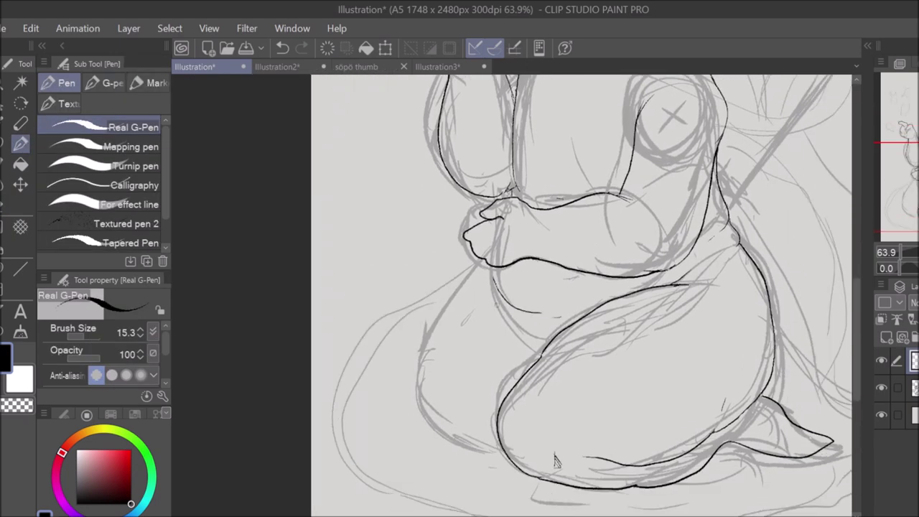
drag(479, 257, 430, 424)
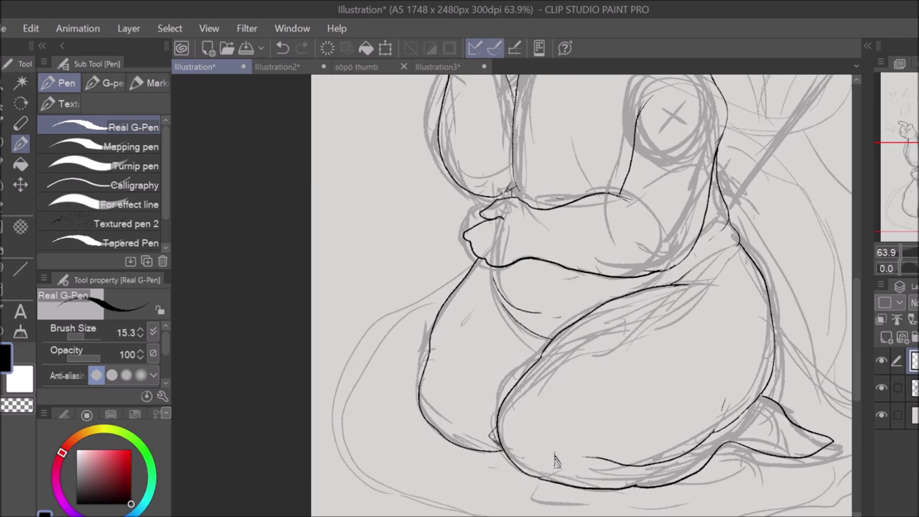
drag(519, 379, 538, 335)
Step: Erase stray ink lines around the raised arm and its elbow, checking the line art without the sketch
scroll(554, 462, up, 5)
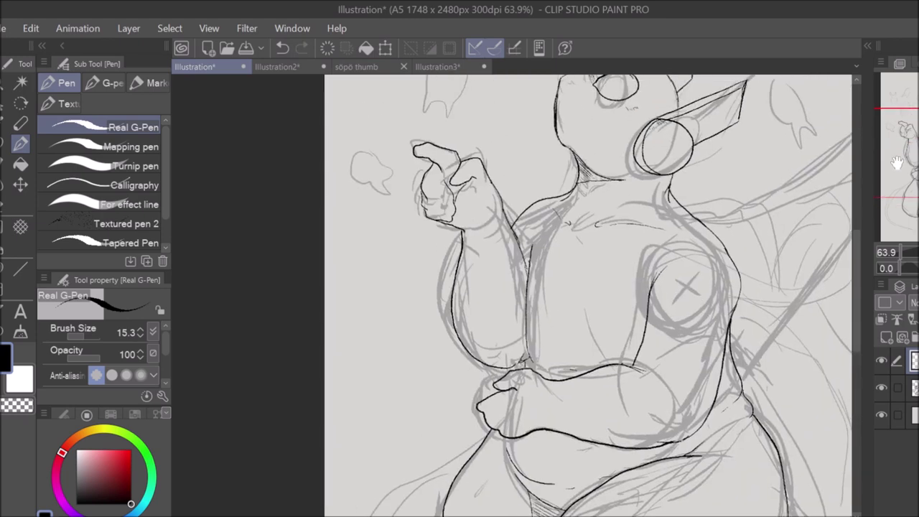
key(e)
drag(528, 362, 450, 258)
scroll(452, 257, down, 2)
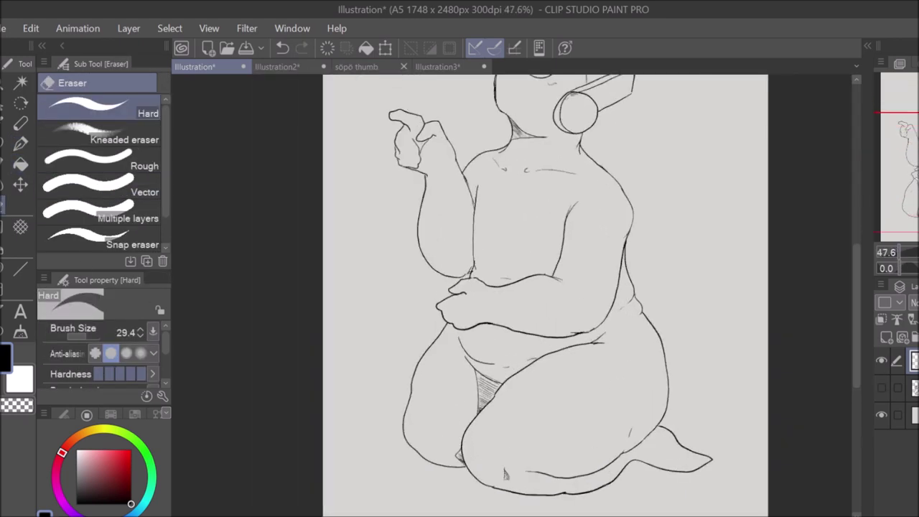
Step: Ink the five small floating spirits in front of the figure's face and above the raised hand
key(p)
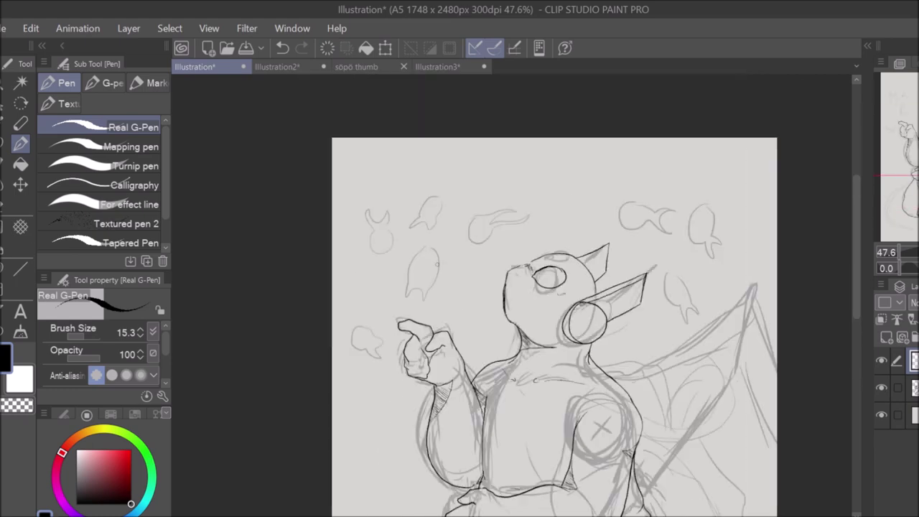
scroll(346, 345, up, 3)
drag(416, 159, 401, 113)
drag(385, 121, 388, 162)
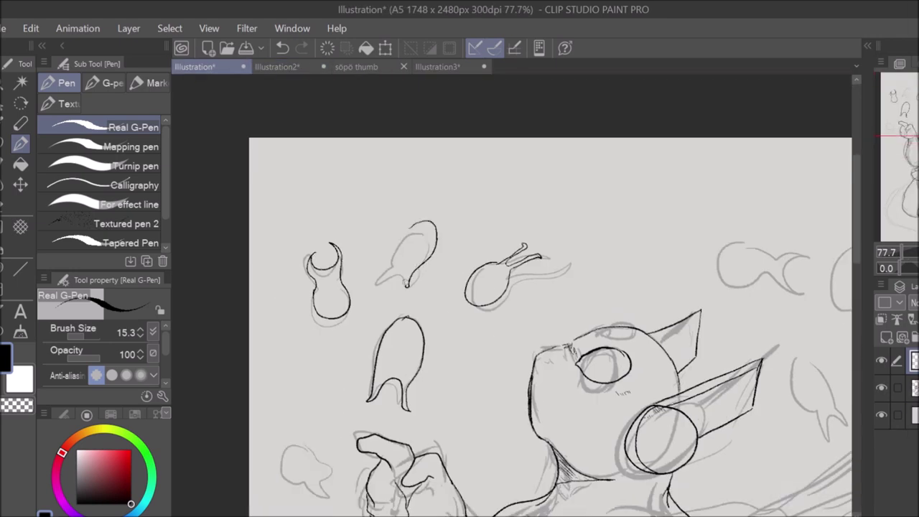
drag(401, 342, 452, 395)
drag(441, 362, 463, 392)
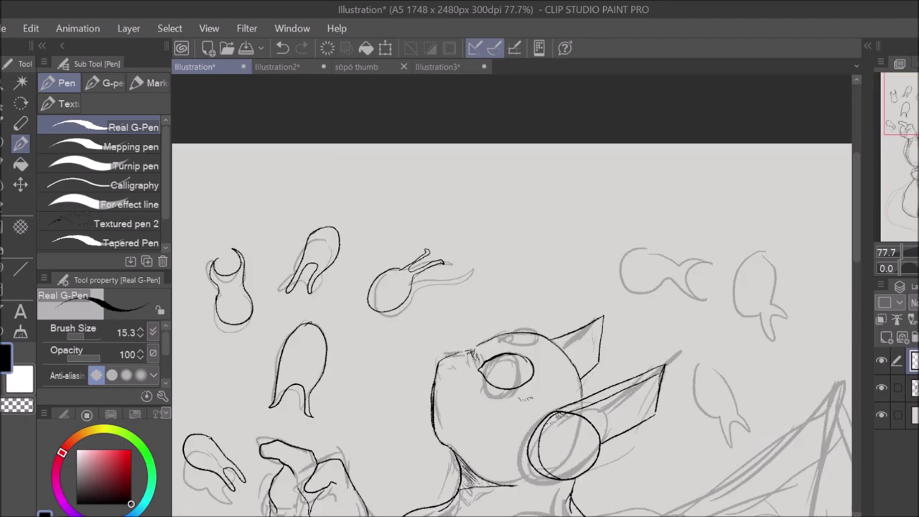
Step: Ink the three small floating spirits behind the figure's head
mouse_move(502, 359)
mouse_down()
mouse_move(513, 201)
mouse_move(494, 295)
mouse_up()
mouse_move(747, 188)
mouse_down()
mouse_move(794, 234)
mouse_move(761, 215)
mouse_up()
key(e)
key(p)
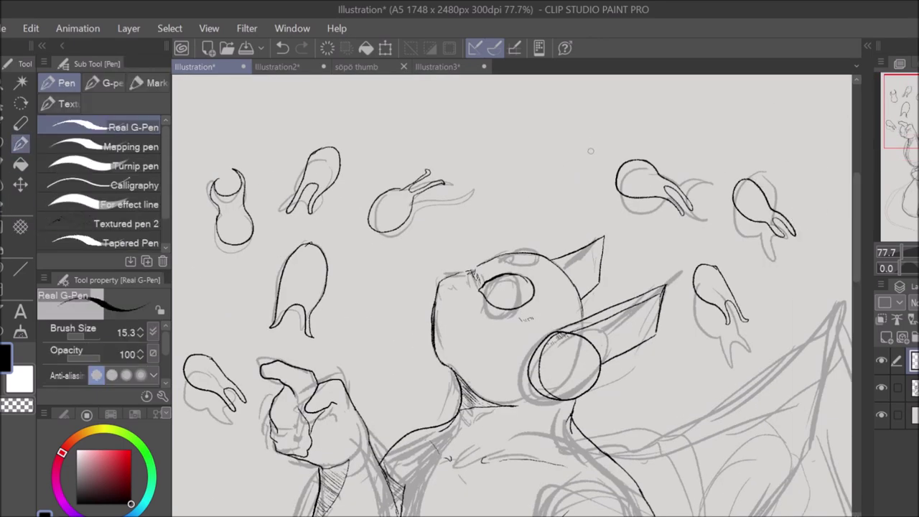
Step: Ink the wing's upper edge, folds and lower membrane extending from behind the shoulder to the canvas edge
scroll(590, 151, down, 5)
key(ctrl+Tab)
click(195, 67)
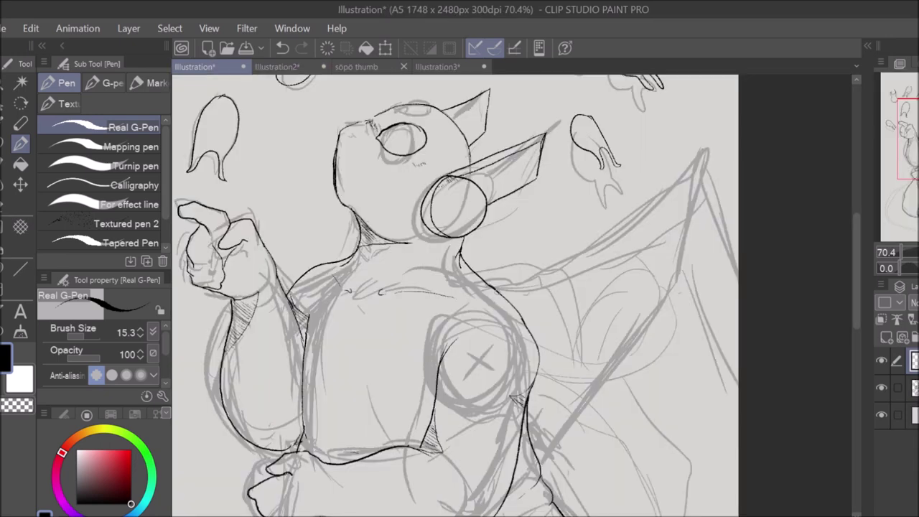
mouse_move(503, 265)
mouse_down()
mouse_move(689, 149)
mouse_move(682, 219)
mouse_move(556, 290)
mouse_up()
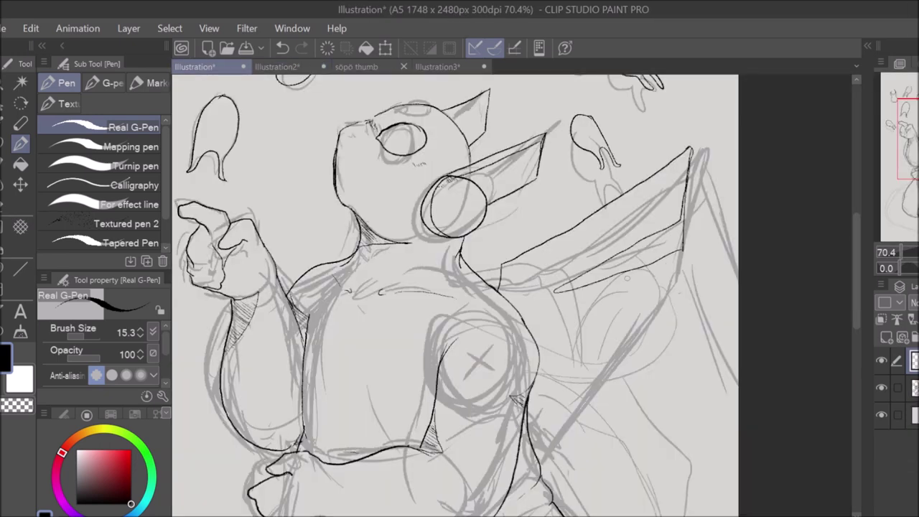
drag(809, 273, 846, 266)
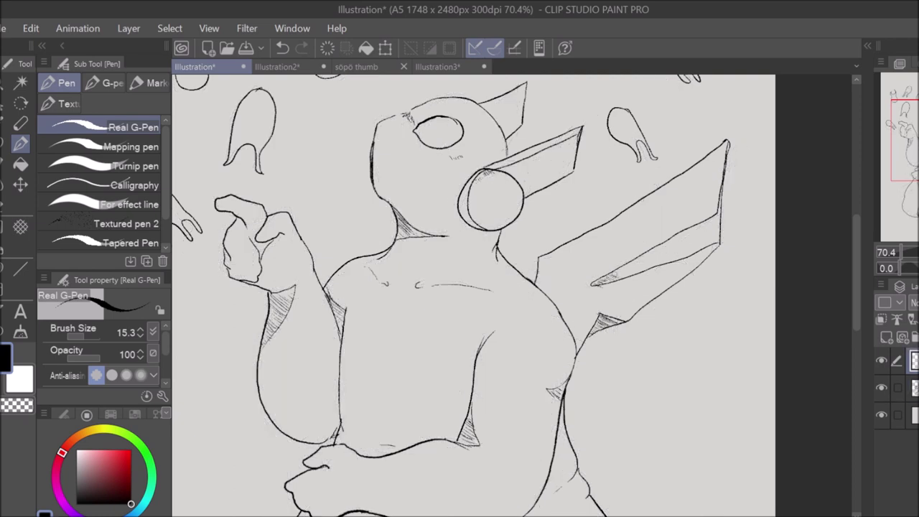
drag(474, 287, 403, 377)
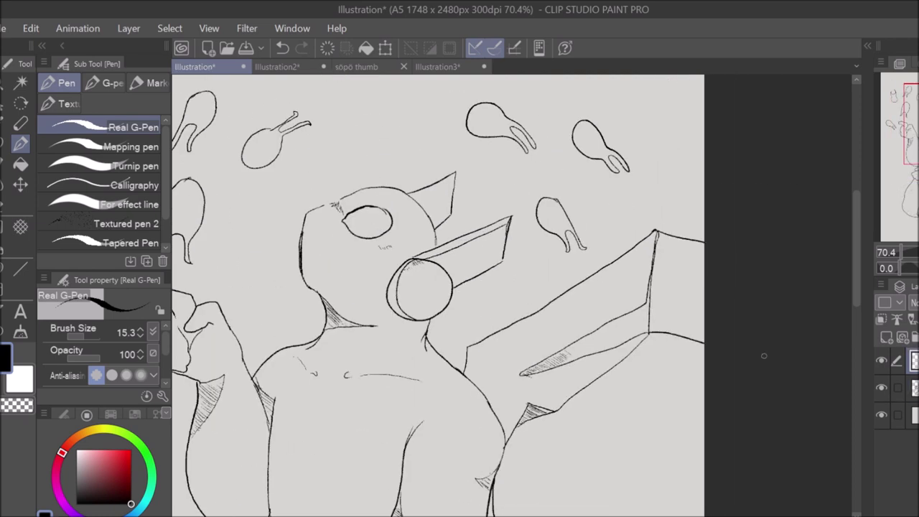
Step: Hatch the shaded fold beneath the wing's peak and the shadow behind the shoulder
drag(653, 264, 669, 291)
drag(652, 282, 679, 329)
mouse_move(649, 315)
mouse_down()
mouse_move(671, 335)
mouse_move(708, 341)
mouse_up()
drag(674, 299, 704, 323)
scroll(438, 294, down, 1)
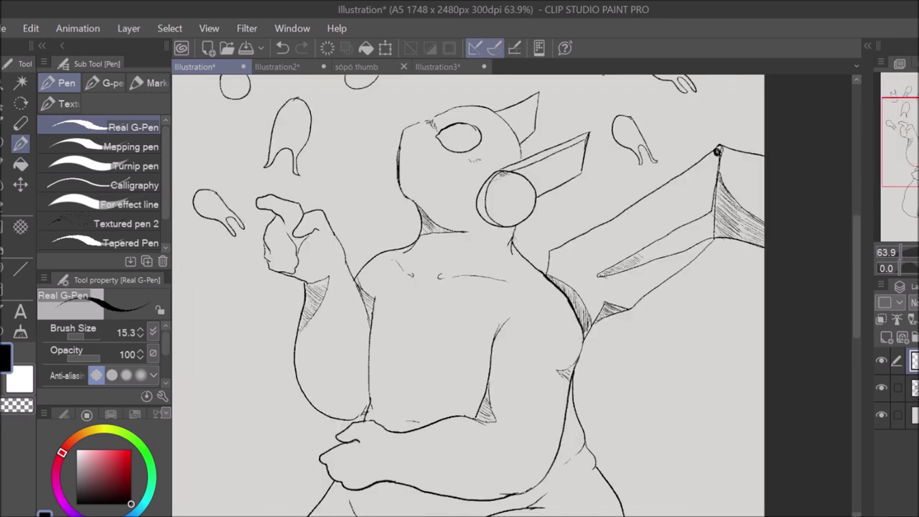
Step: Ink the long curling tendrils trailing from the wing base down the figure's back to the ground
mouse_move(639, 320)
mouse_down()
mouse_move(657, 137)
mouse_move(694, 437)
mouse_up()
drag(625, 242, 739, 463)
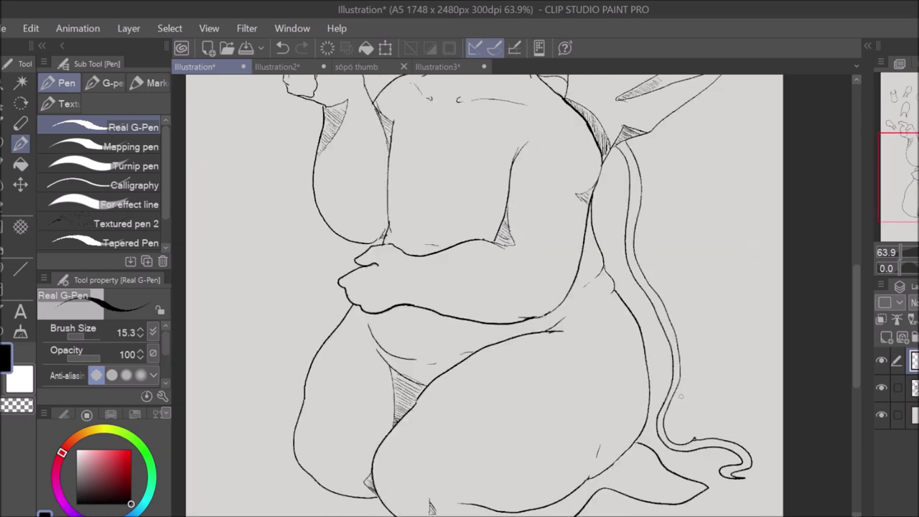
drag(681, 396, 717, 453)
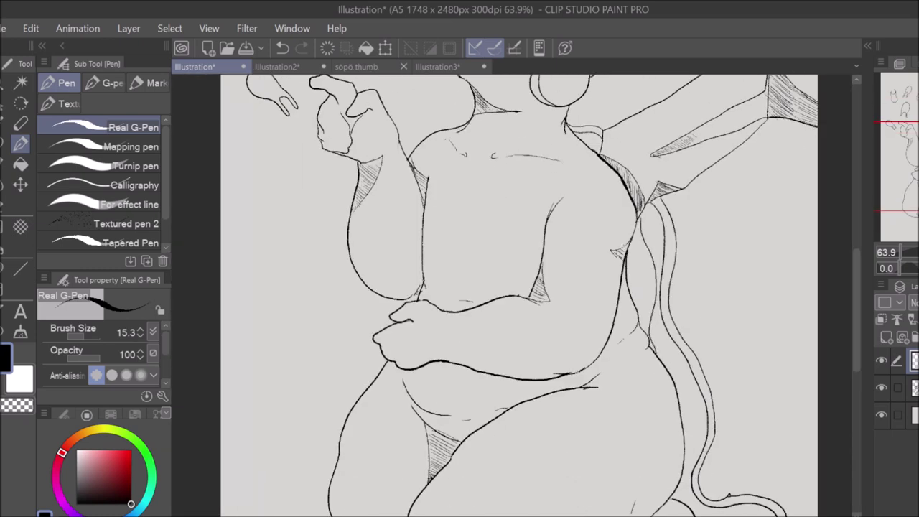
Step: Ink the tendrils emerging from behind the raised arm and far thigh, ending in a curl by the knee
drag(350, 391, 452, 346)
drag(480, 265, 467, 336)
mouse_move(466, 336)
mouse_down()
mouse_move(447, 422)
mouse_move(483, 415)
mouse_move(323, 272)
mouse_move(455, 308)
mouse_up()
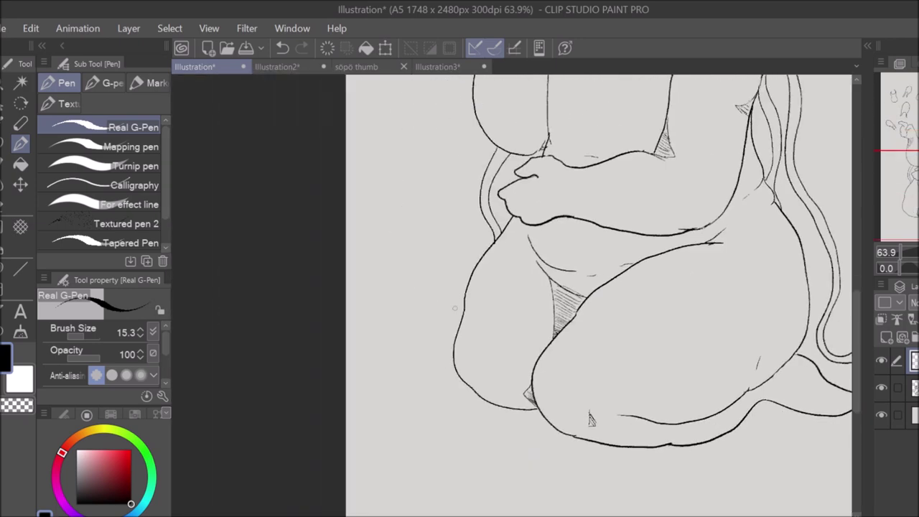
drag(425, 386, 468, 396)
Step: Review the whole line art and compare it with the reference document
scroll(590, 420, down, 5)
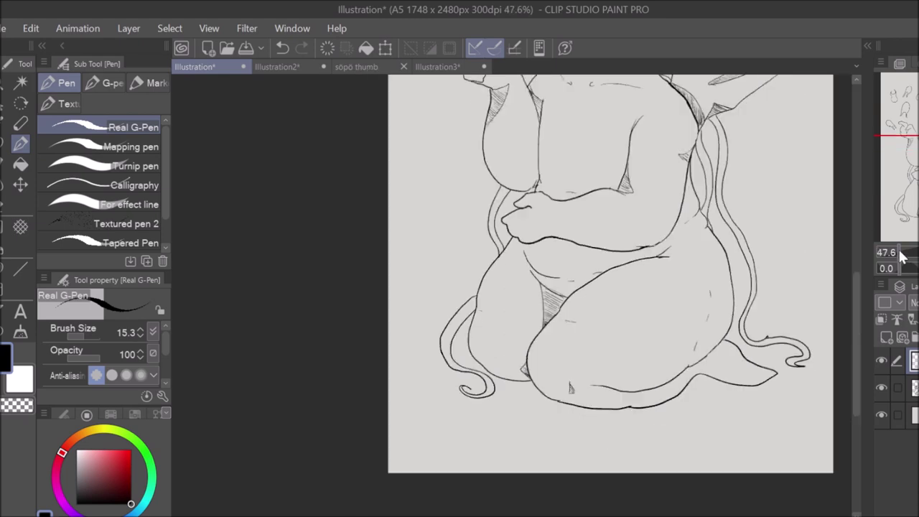
scroll(593, 372, up, 5)
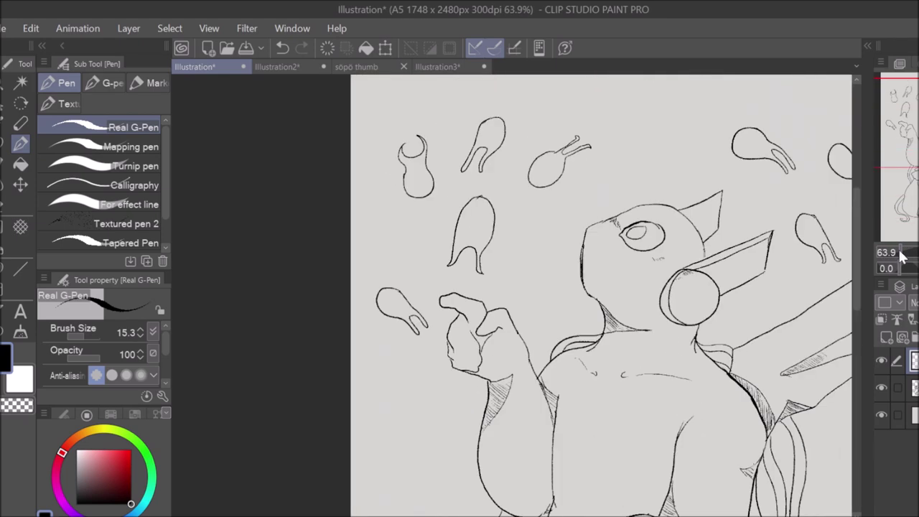
drag(902, 257, 890, 257)
key(ctrl+Tab)
mouse_move(910, 135)
mouse_down()
mouse_move(908, 208)
mouse_move(908, 151)
mouse_up()
scroll(547, 318, down, 2)
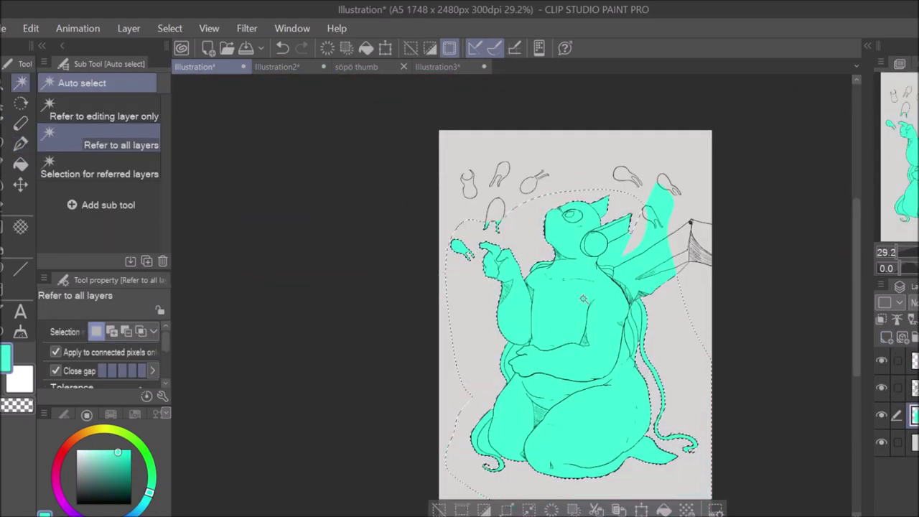
Step: Clean up the turquoise spill around the spirits and fill the remaining wing sections with turquoise
key(ctrl+d)
key(e)
key(w)
key(m)
key(g)
click(606, 180)
key(ctrl+z)
click(692, 257)
click(691, 257)
key(p)
drag(689, 230, 708, 226)
Step: Fill the floating spirits with white using Refer other layers
key(g)
key(x)
click(469, 186)
click(494, 215)
click(534, 184)
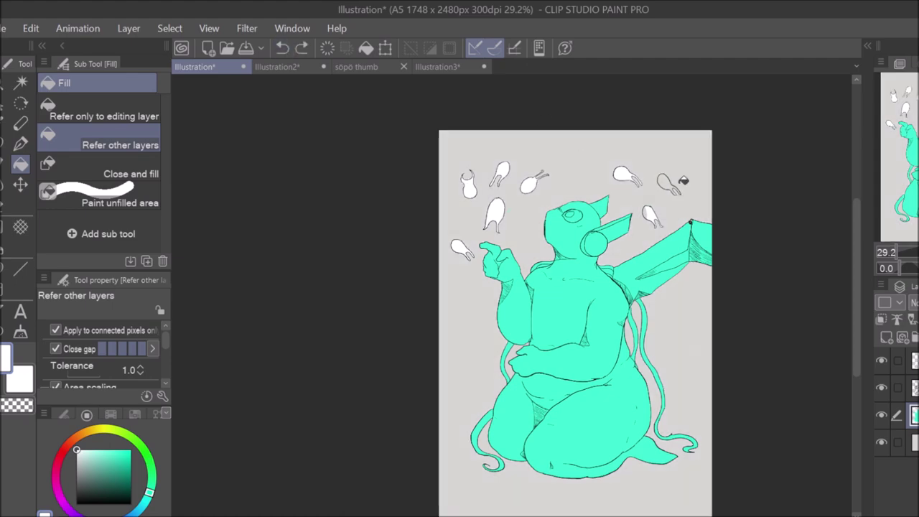
scroll(553, 314, up, 5)
scroll(512, 216, down, 6)
Step: Lasso the white spirits to separate them onto their own layer, and check the söpö thumb document
key(m)
drag(652, 222, 509, 138)
click(356, 66)
click(194, 66)
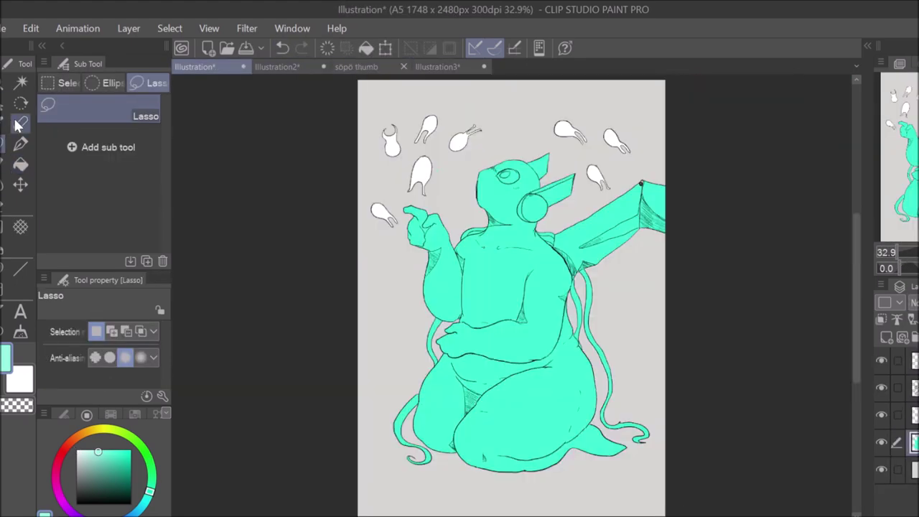
Step: Paint pale turquoise highlights on the body with the Chalk brush at size 91.5, and check the Illustration2 reference
key(p)
mouse_move(390, 267)
mouse_down()
mouse_move(487, 309)
mouse_move(472, 198)
mouse_move(503, 409)
mouse_up()
click(277, 66)
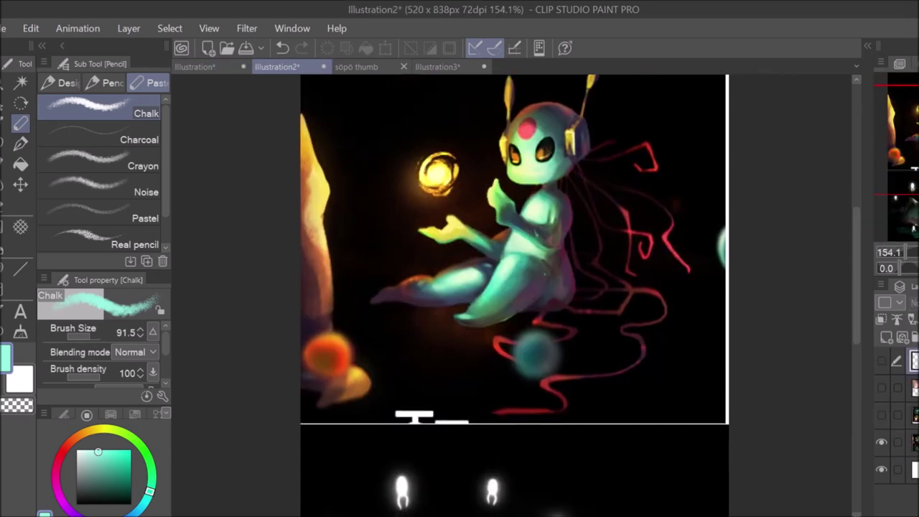
click(194, 66)
Step: Paint dark and lighter purple chalk shadows on the back of the head, back, torso under the arm, and thighs
mouse_move(542, 162)
mouse_down()
mouse_move(517, 229)
mouse_move(546, 245)
mouse_up()
mouse_move(529, 342)
mouse_down()
mouse_move(607, 449)
mouse_move(553, 359)
mouse_move(533, 204)
mouse_up()
click(99, 461)
mouse_move(448, 381)
mouse_down()
mouse_move(459, 446)
mouse_move(471, 407)
mouse_up()
alt+click(567, 373)
drag(535, 269, 460, 320)
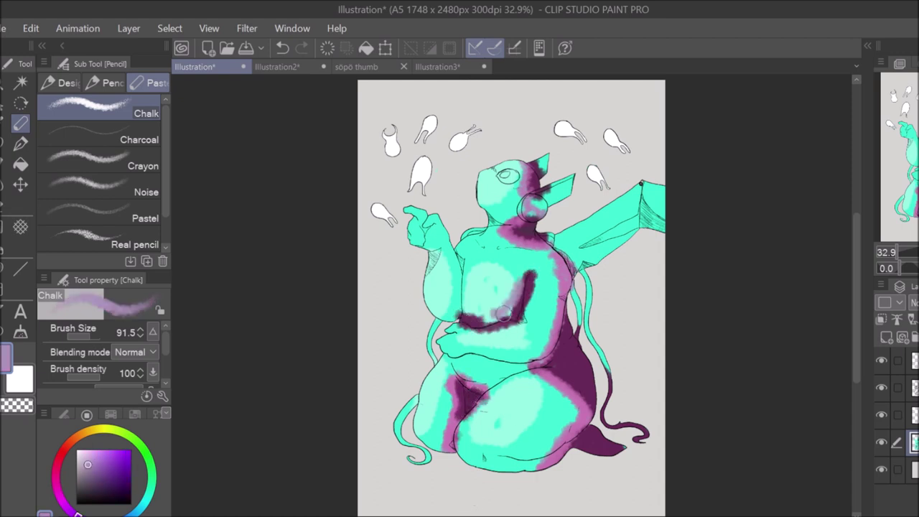
Step: Shade the raised wrist and brow dark purple and add light green highlights to the lit areas with Chalk
drag(428, 215, 448, 247)
drag(492, 172, 510, 161)
alt+click(517, 230)
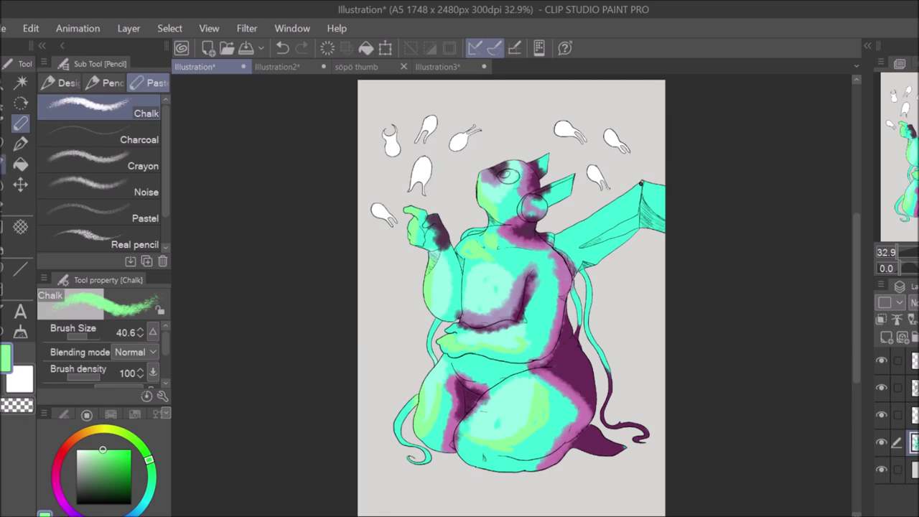
Step: Blend the raised forearm's highlights and the hand's green and dark purple patches into pale turquoise with Dry Gouache at size 56.2
key(b)
alt+click(429, 251)
scroll(429, 252, up, 3)
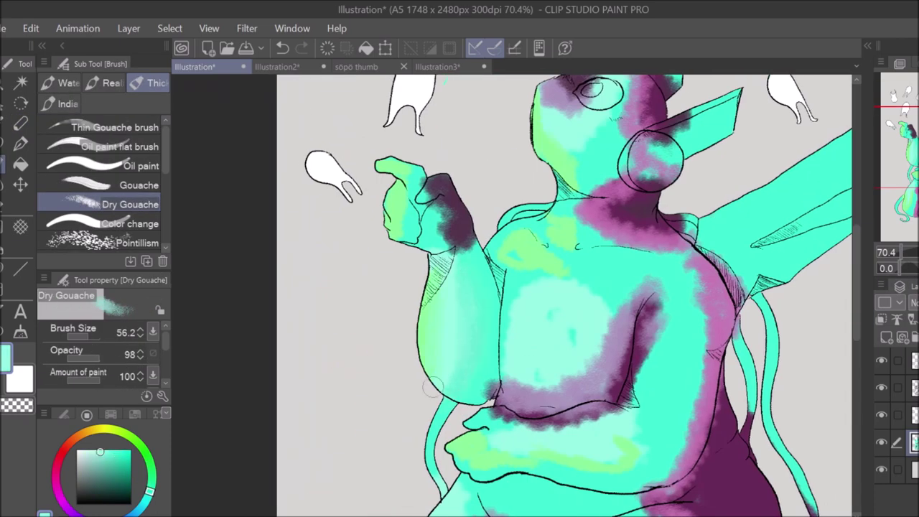
alt+click(391, 208)
drag(427, 187, 460, 244)
Step: Soften the raised wrist's shadow to muted purple and layer turquoise down the forearm with the Oil paint flat brush at size 66.1
click(120, 147)
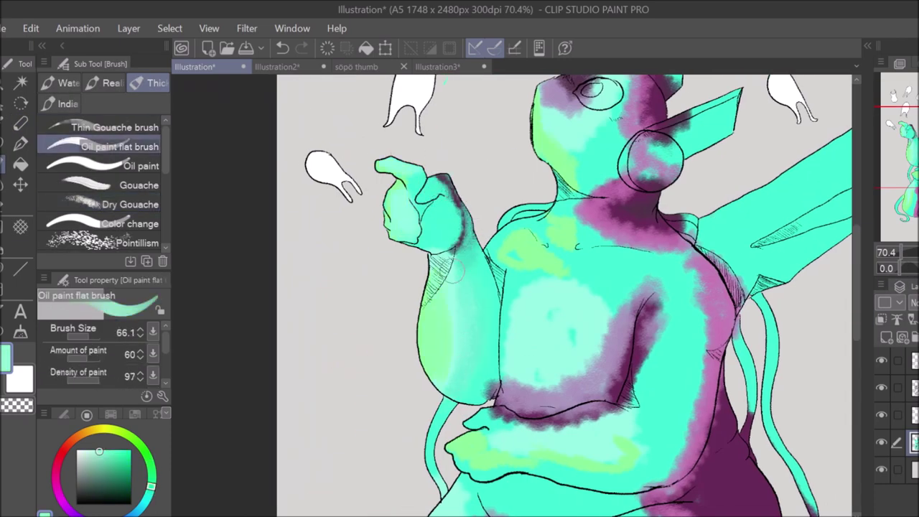
alt+click(460, 229)
drag(445, 180, 496, 301)
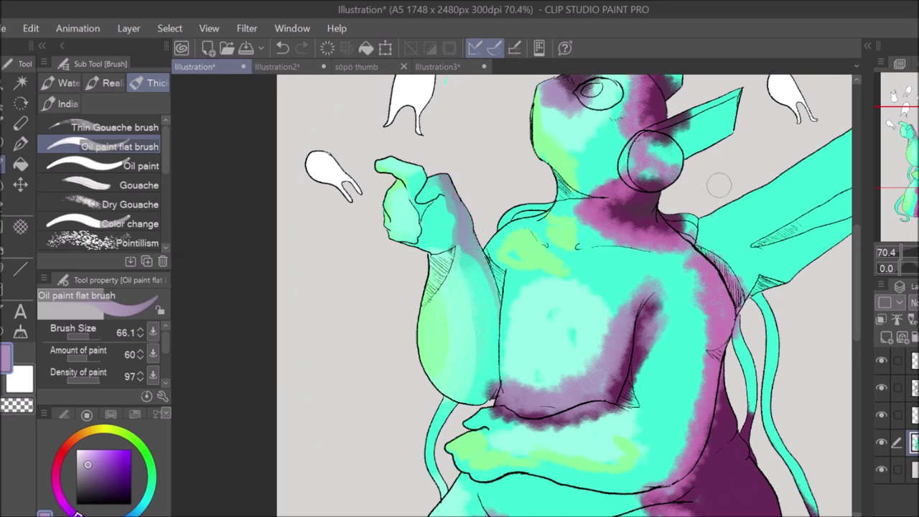
drag(719, 185, 743, 232)
alt+click(431, 244)
drag(420, 219, 423, 280)
drag(410, 241, 416, 288)
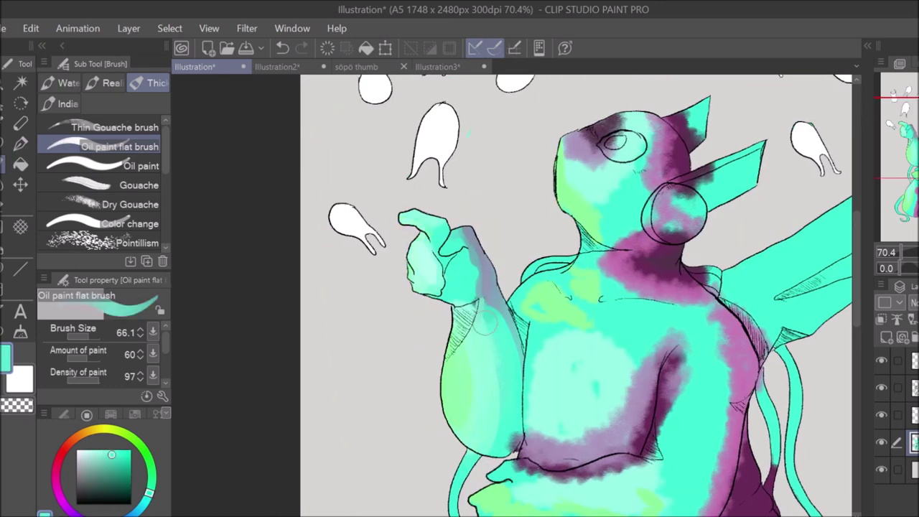
Step: Blend the yellow-green patches on the upper chest into turquoise and clear the stray Lasso selection
alt+click(556, 316)
key(w)
key(m)
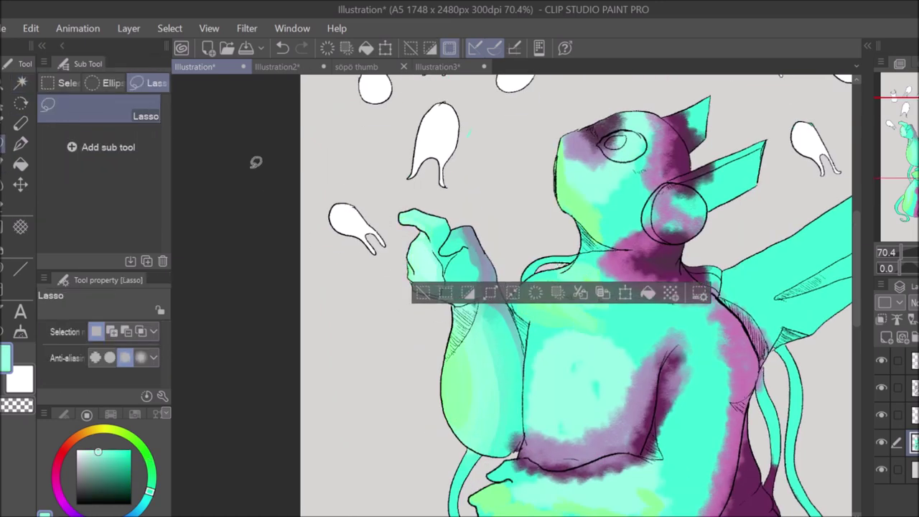
key(ctrl+d)
Step: Smooth the face with turquoise tones and soften the brow's purple shadow using the Oil paint flat brush
key(b)
alt+click(605, 178)
mouse_move(606, 178)
mouse_down()
mouse_move(578, 166)
mouse_move(569, 148)
mouse_move(602, 167)
mouse_up()
alt+click(576, 147)
alt+click(616, 122)
mouse_move(616, 122)
mouse_down()
mouse_move(607, 133)
mouse_move(643, 125)
mouse_up()
alt+click(632, 118)
alt+click(592, 140)
drag(592, 140, 596, 147)
Step: Fill the eye black with the Oil paint flat brush at size 9.4 and add orange-brown reflections with the Watery brush at size 29.4
alt+click(589, 133)
drag(100, 335, 68, 334)
drag(614, 140, 642, 154)
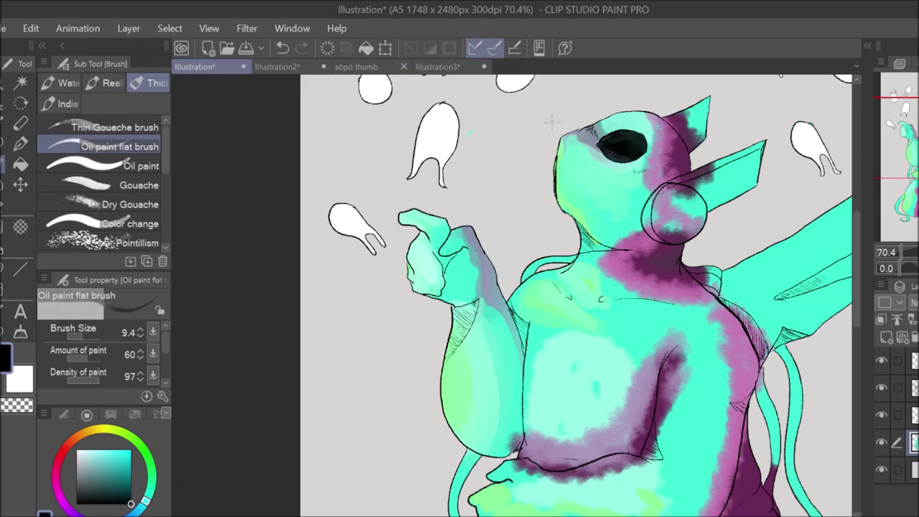
drag(603, 144, 635, 152)
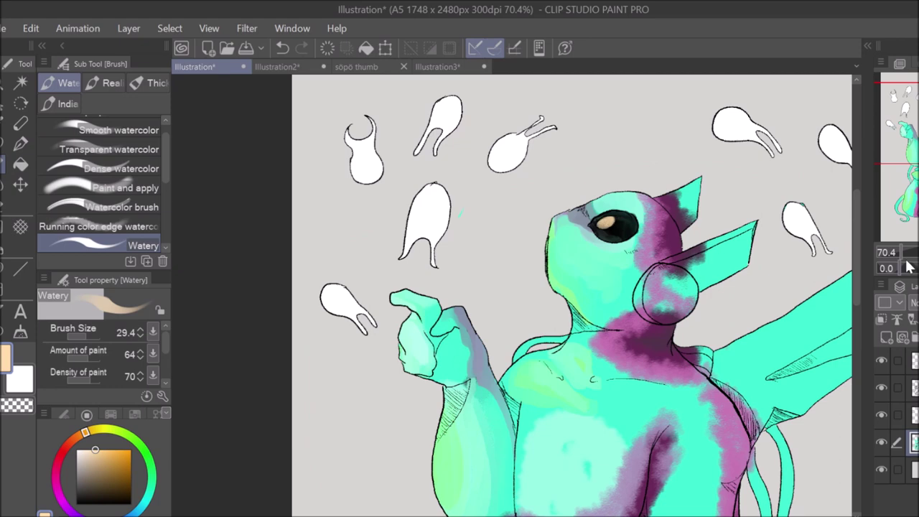
key(ctrl+plus)
click(122, 449)
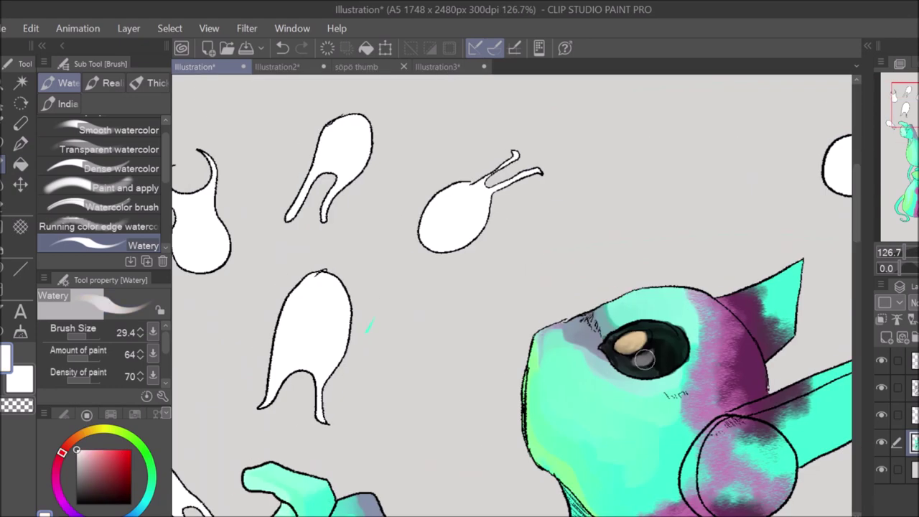
mouse_move(631, 342)
mouse_down()
mouse_move(650, 370)
mouse_move(664, 345)
mouse_up()
Step: Blend pale turquoise around the eye and soften the purple at the upper antenna's base with the Watery brush at size 29.4
alt+click(616, 321)
alt+click(610, 310)
mouse_move(616, 400)
mouse_down()
mouse_move(688, 376)
mouse_move(706, 347)
mouse_move(691, 378)
mouse_move(783, 345)
mouse_up()
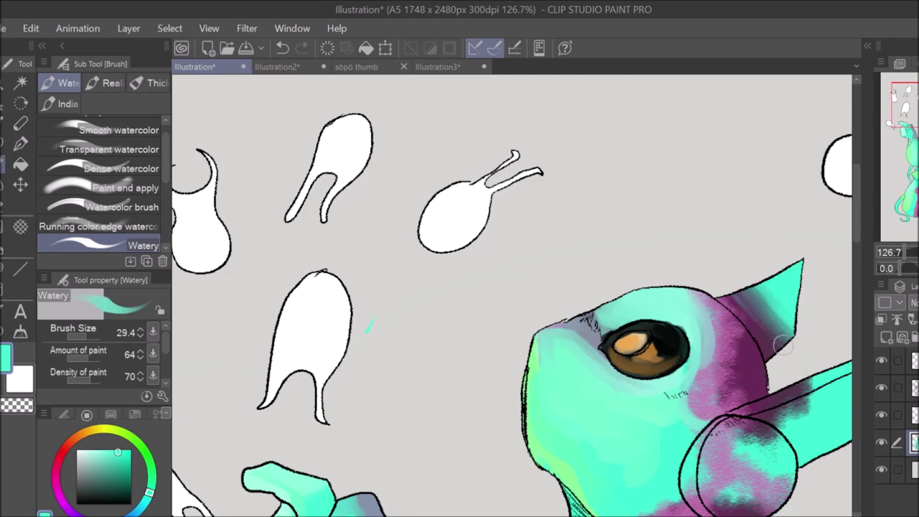
alt+click(783, 344)
scroll(799, 357, down, 4)
scroll(418, 370, up, 2)
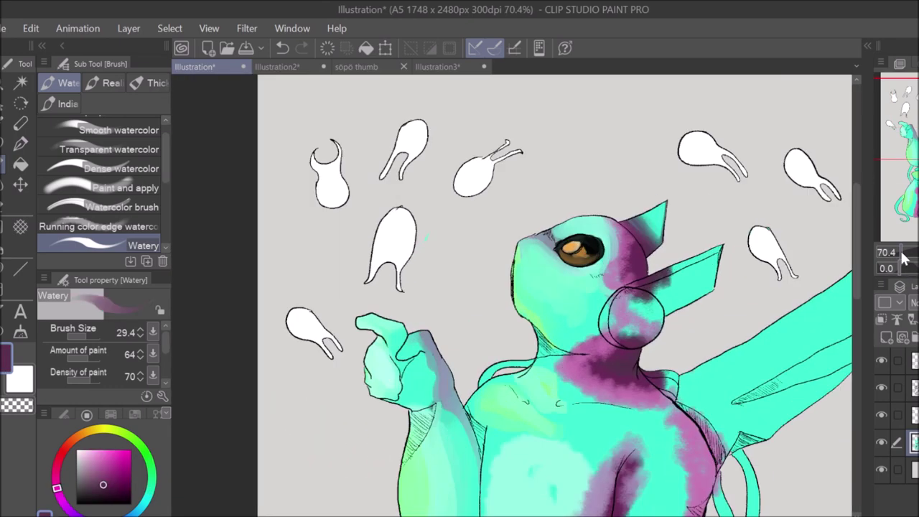
Step: Blend the purple shading on the back of the head and the lower antenna's base into the turquoise with the Watery brush
alt+click(418, 370)
alt+click(618, 251)
drag(617, 251, 629, 280)
alt+click(608, 302)
mouse_move(617, 216)
mouse_down()
mouse_move(619, 273)
mouse_move(691, 286)
mouse_move(662, 302)
mouse_move(705, 305)
mouse_up()
alt+click(662, 290)
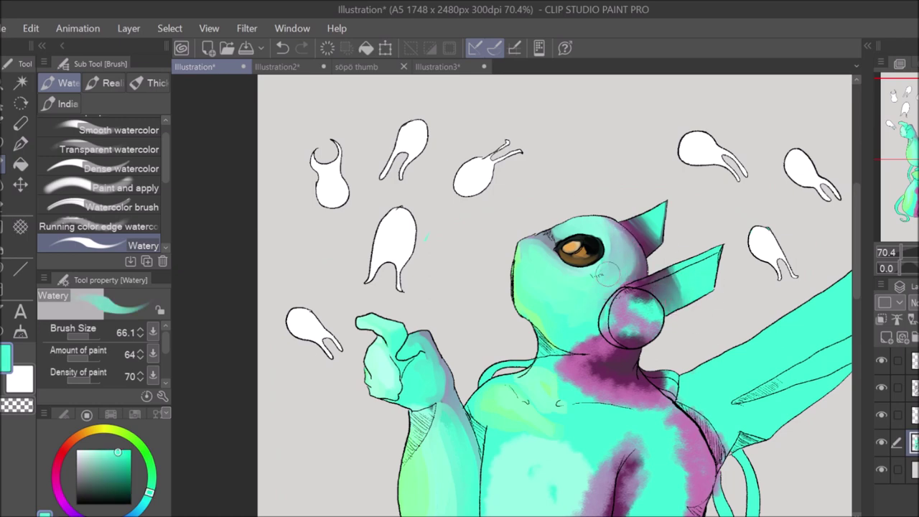
Step: Blend the neck and shoulder shadows with Watery and Gouache, and shade under the chin and the raised forearm's hatching purple
drag(606, 273, 593, 115)
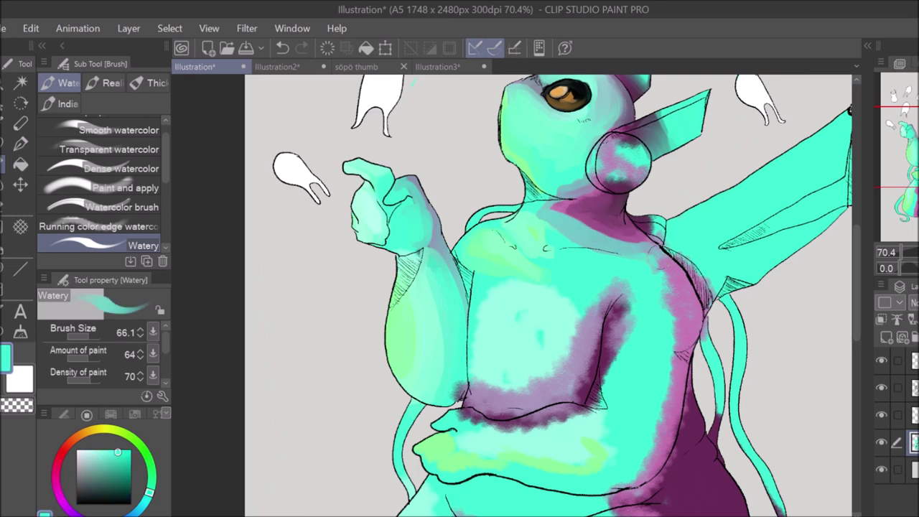
key(b)
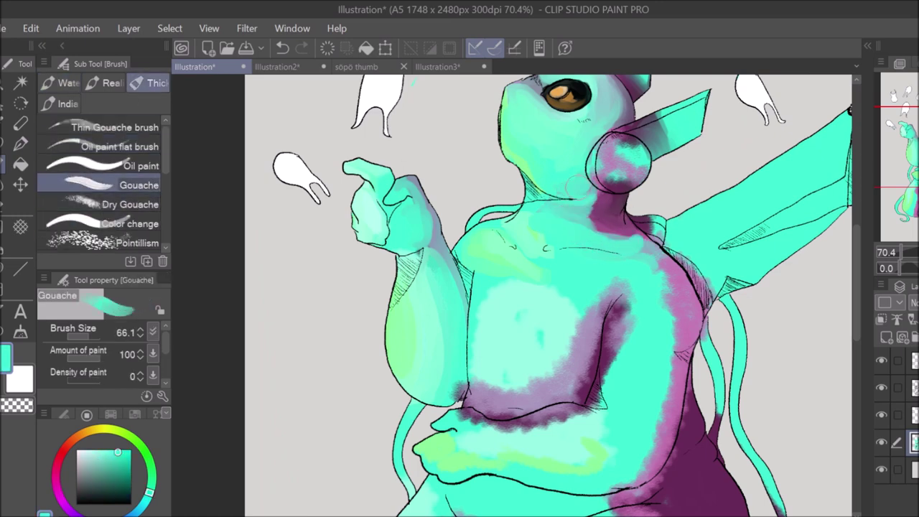
alt+click(695, 288)
drag(850, 110, 842, 208)
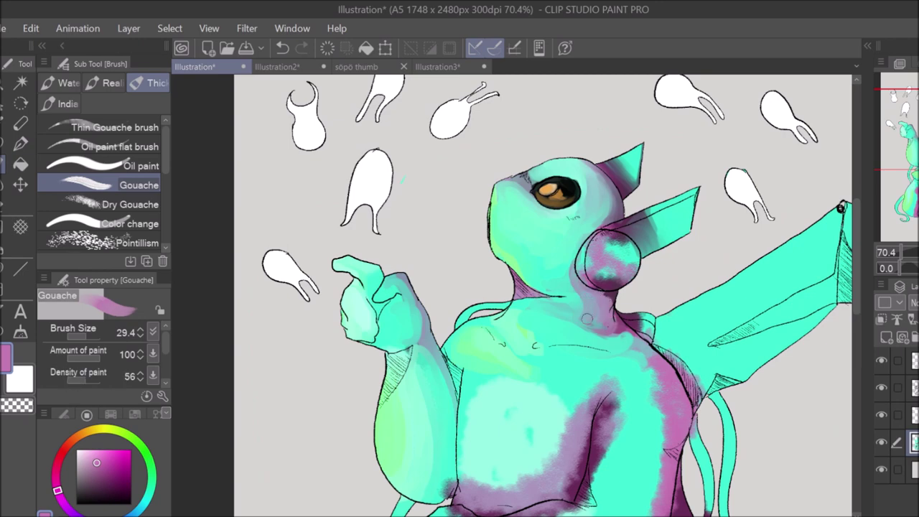
key(ctrl+minus)
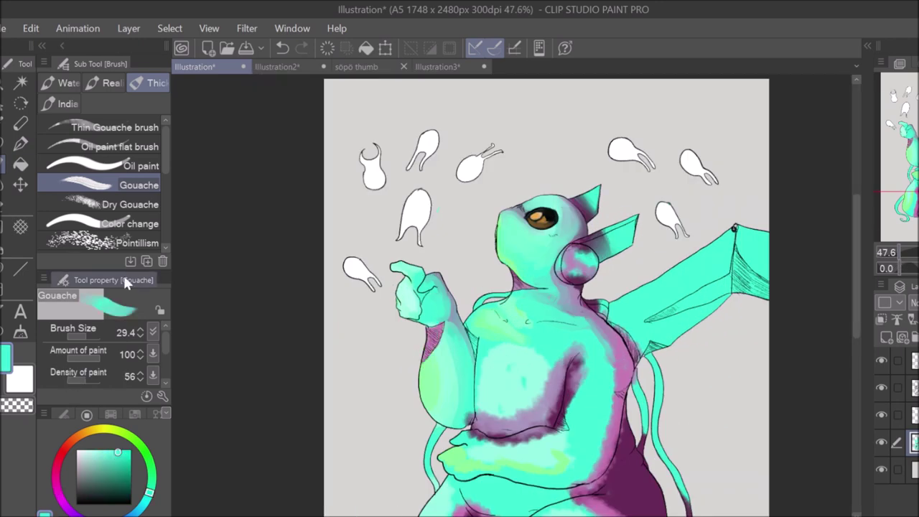
Step: Blend the chest highlight and the purple shadow beside the upper arm with Dry Gouache at size 77.8
click(107, 243)
click(108, 204)
alt+click(510, 396)
drag(532, 395, 484, 386)
drag(579, 382, 560, 288)
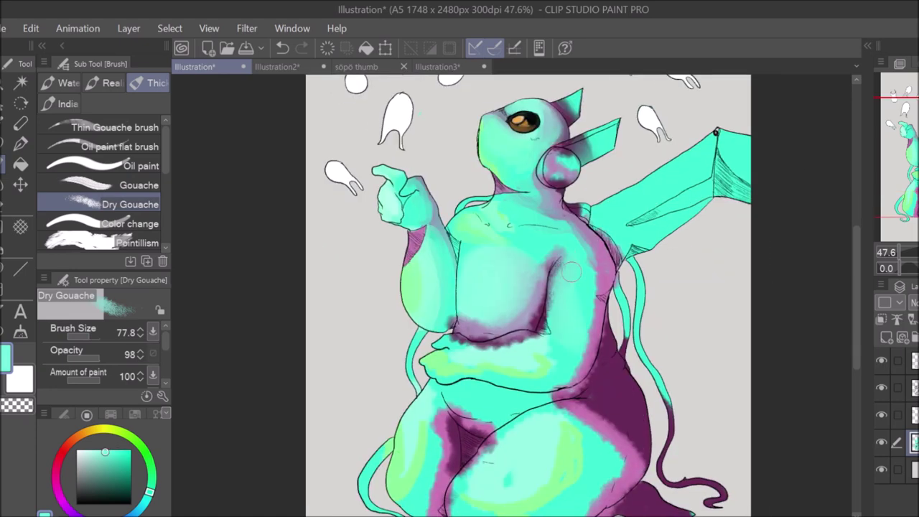
Step: Smooth the folded arm, the shoulder and the shadow beneath the chest with turquoise Dry Gouache strokes
mouse_move(453, 344)
mouse_down()
mouse_move(557, 323)
mouse_move(560, 273)
mouse_up()
drag(567, 323, 553, 266)
mouse_move(435, 316)
mouse_down()
mouse_move(470, 315)
mouse_move(531, 302)
mouse_up()
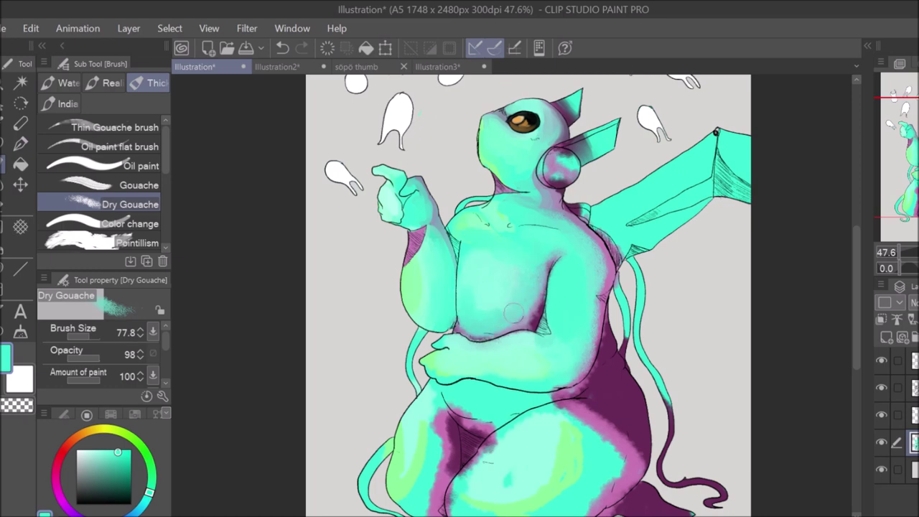
Step: Refine the shading of the collarbone, chest edge and folded arm with the Watery brush at size 47.8
click(63, 83)
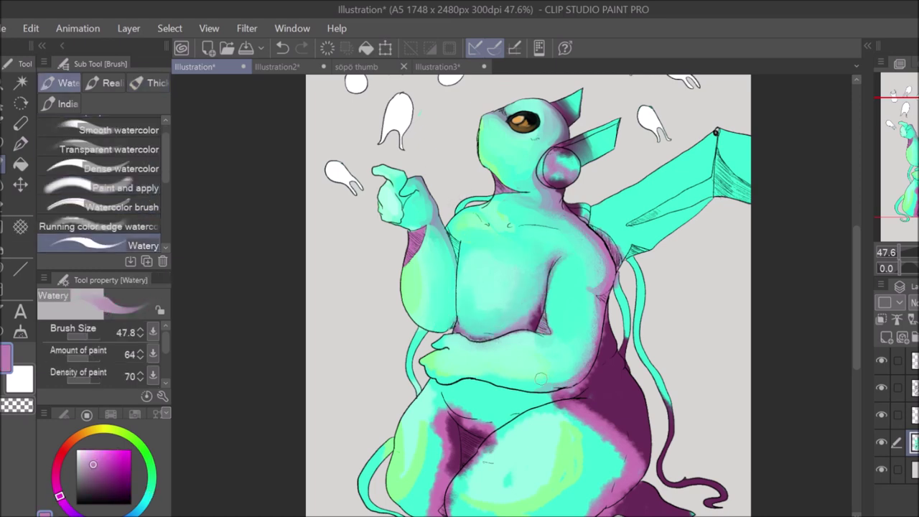
drag(479, 371, 496, 347)
alt+click(496, 347)
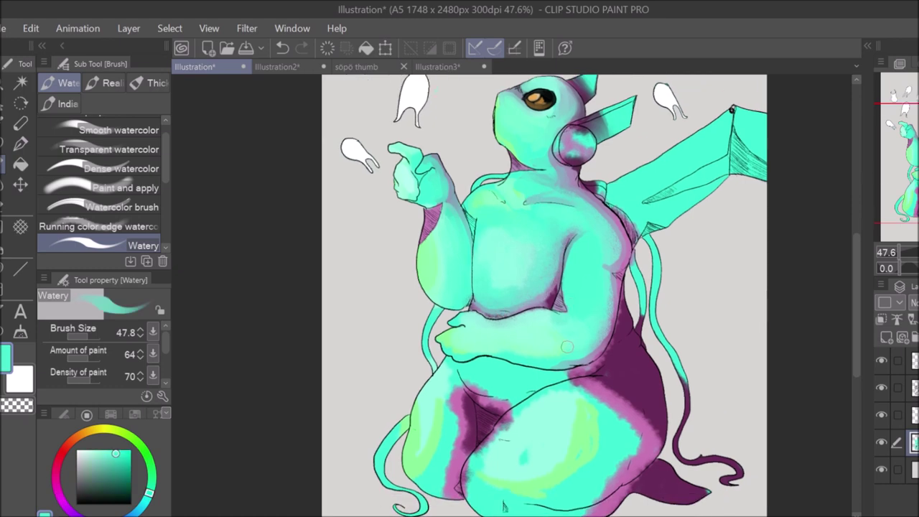
Step: Lighten the belly with turquoise and blend away the purple and green patches on the far thigh with the Watery brush
alt+click(500, 379)
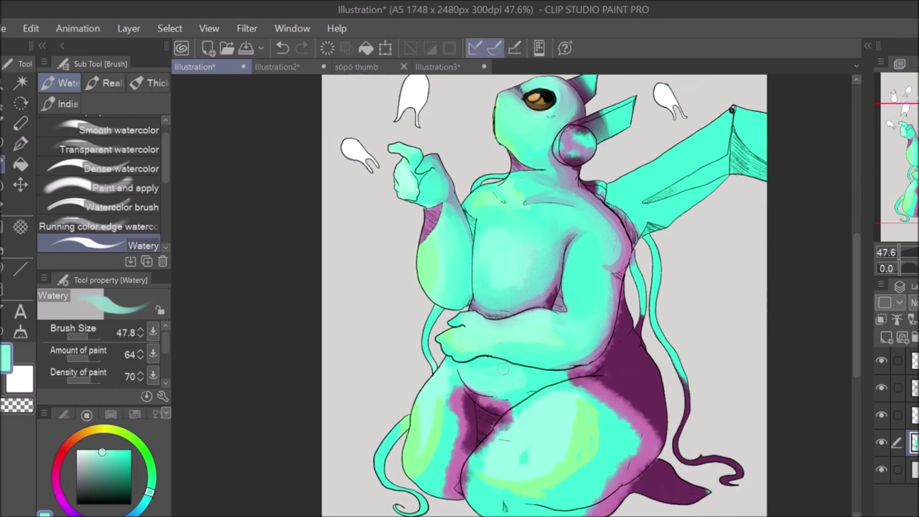
drag(454, 392, 443, 482)
mouse_move(451, 400)
mouse_down()
mouse_move(428, 448)
mouse_move(446, 387)
mouse_move(473, 435)
mouse_up()
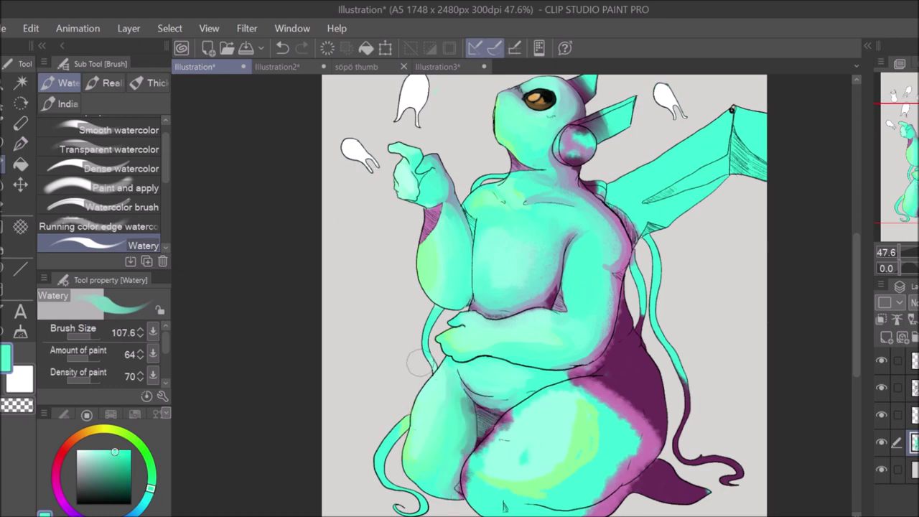
Step: Blend the near thigh's highlight, yellow-green band and purple outer shadow with the Watery brush at size 107.6
alt+click(530, 457)
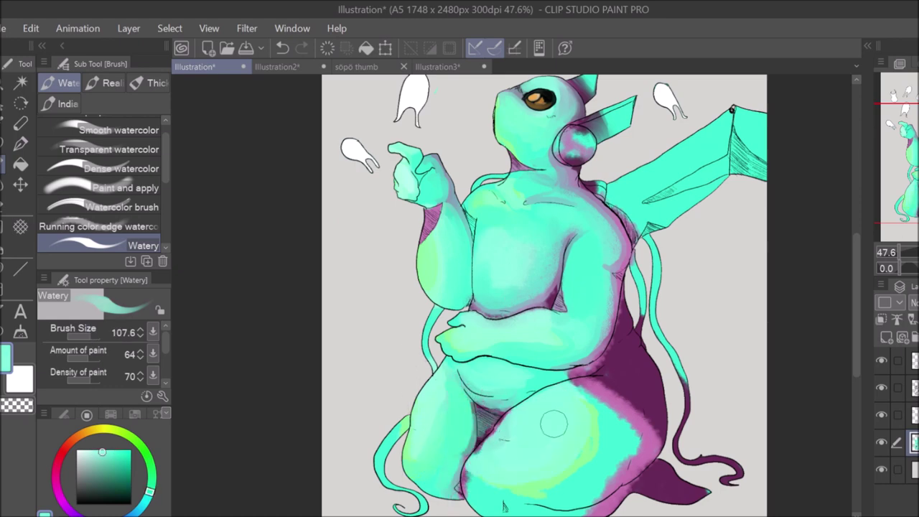
drag(500, 433, 522, 461)
alt+click(522, 461)
mouse_move(582, 388)
mouse_down()
mouse_move(632, 467)
mouse_move(605, 424)
mouse_move(523, 460)
mouse_move(630, 459)
mouse_up()
drag(596, 391, 650, 423)
alt+click(642, 431)
mouse_move(589, 374)
mouse_down()
mouse_move(661, 448)
mouse_move(626, 290)
mouse_move(540, 390)
mouse_up()
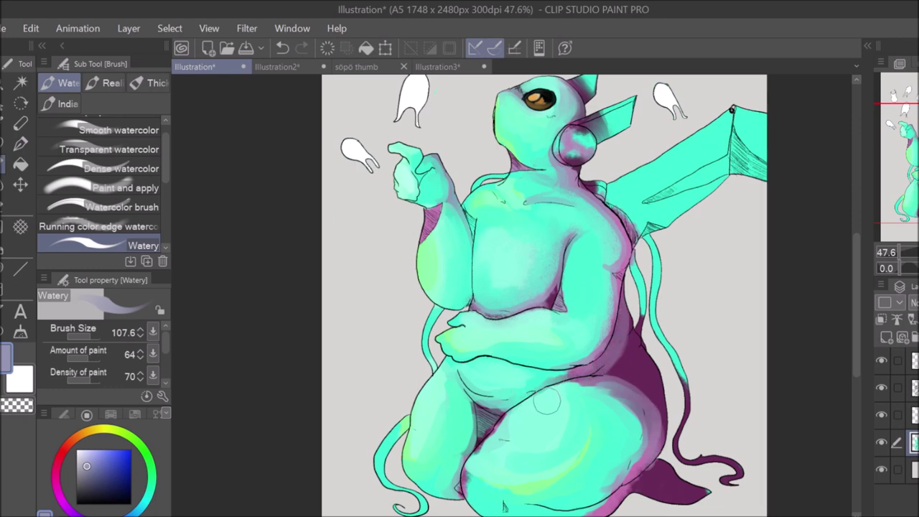
Step: Paint turquoise light and purple fold shading over the dark hip with the Watery brush at size 34.5
alt+click(547, 405)
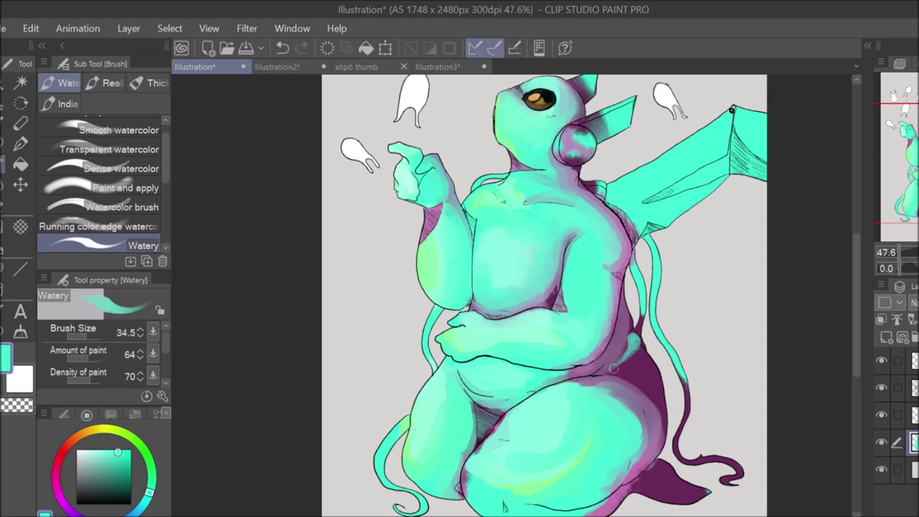
alt+click(642, 368)
drag(642, 368, 637, 371)
alt+click(626, 338)
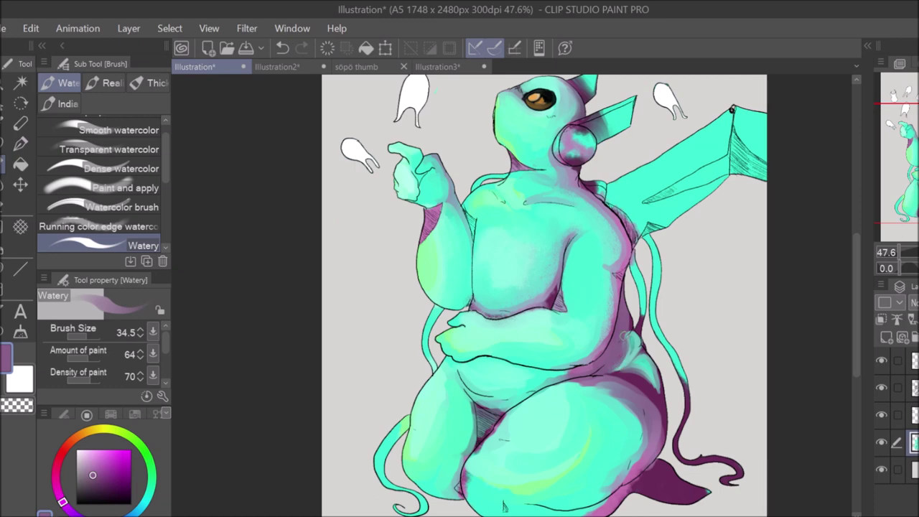
alt+click(574, 359)
Step: Blend muted blue and purple tones along the near thigh's upper and outer edge with the Watery brush at size 66.1
drag(343, 341, 402, 345)
alt+click(632, 431)
drag(632, 430, 587, 392)
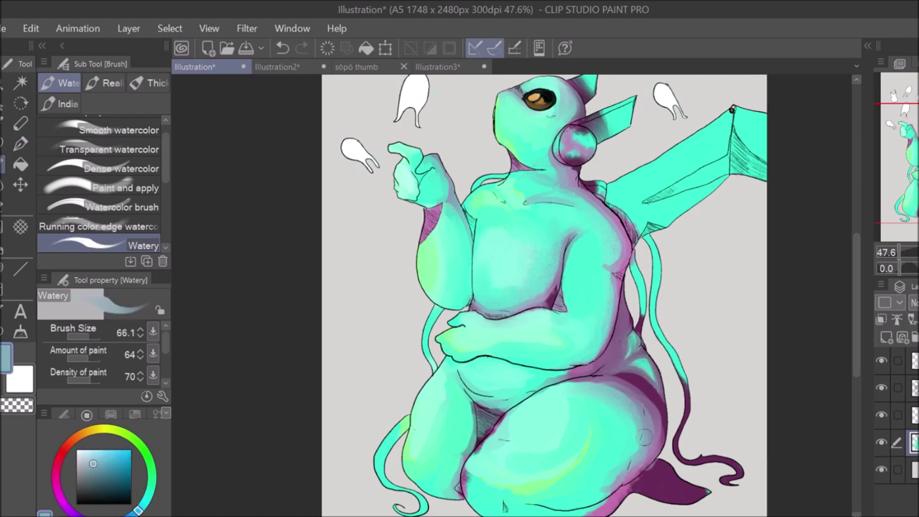
alt+click(631, 453)
Step: Soften the raised forearm's yellow-green highlight with light turquoise Watery strokes
scroll(646, 411, down, 1)
scroll(646, 410, up, 2)
drag(424, 368, 471, 368)
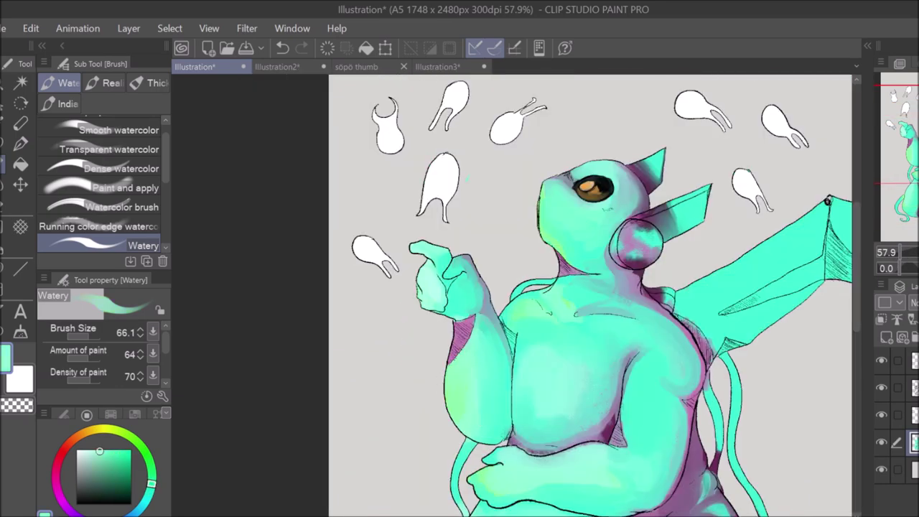
Step: Soften the green highlights on the far thigh with turquoise using the Watery brush at size 66.1
drag(549, 513, 474, 234)
alt+click(474, 400)
alt+click(528, 320)
drag(434, 284, 412, 337)
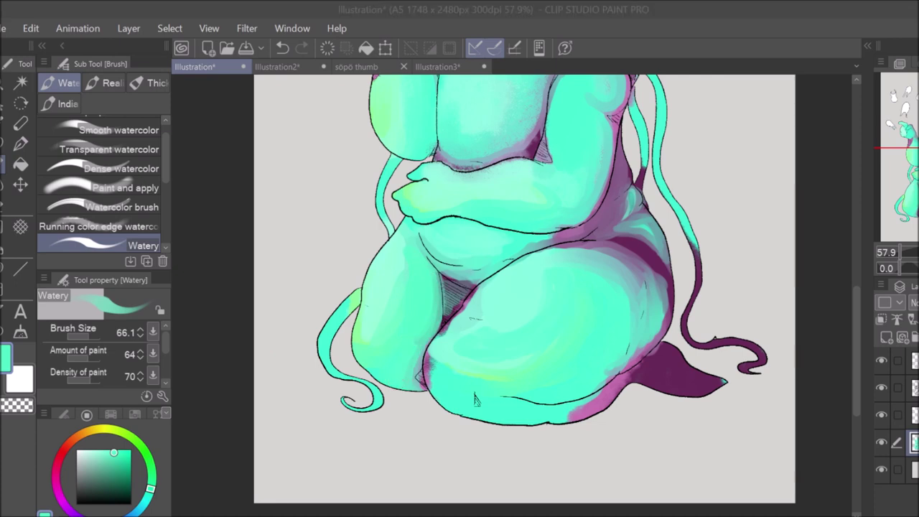
Step: Shade the near knee's front edge with muted blue and blend it into the turquoise lower leg
alt+click(458, 367)
drag(428, 373, 433, 351)
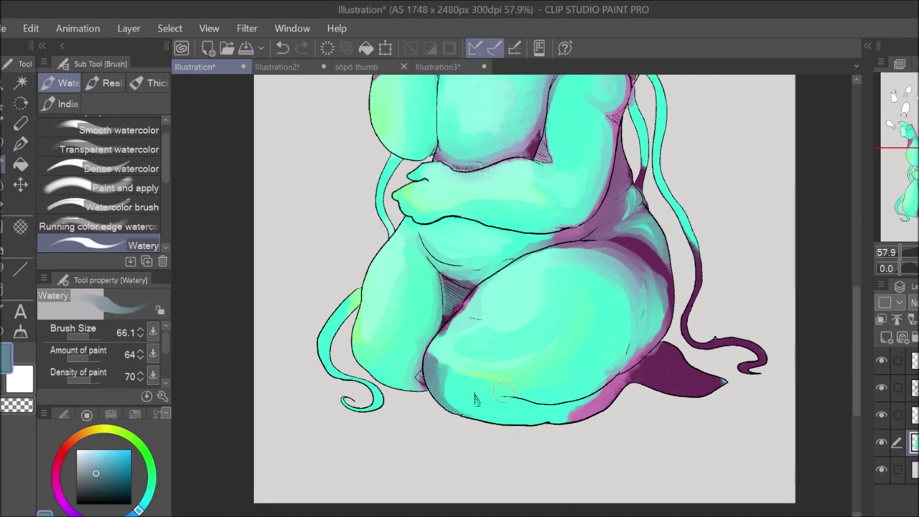
drag(474, 400, 563, 454)
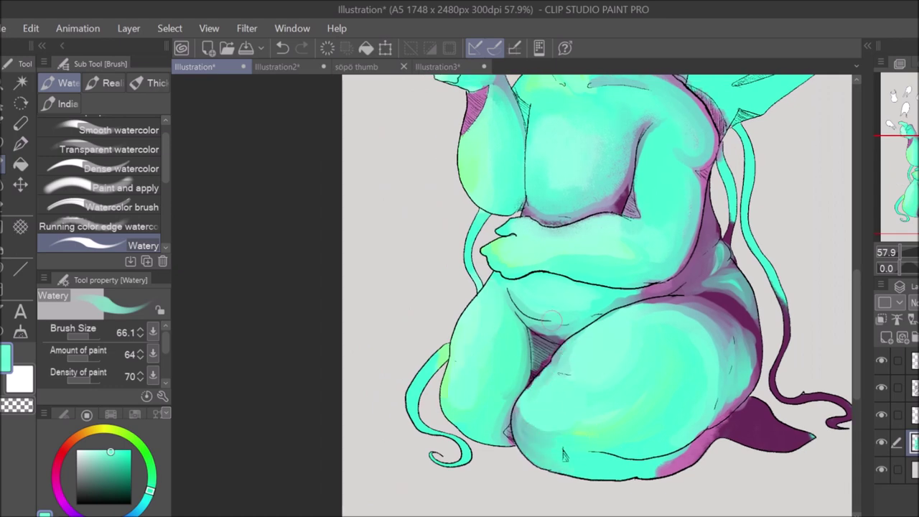
scroll(596, 294, down, 2)
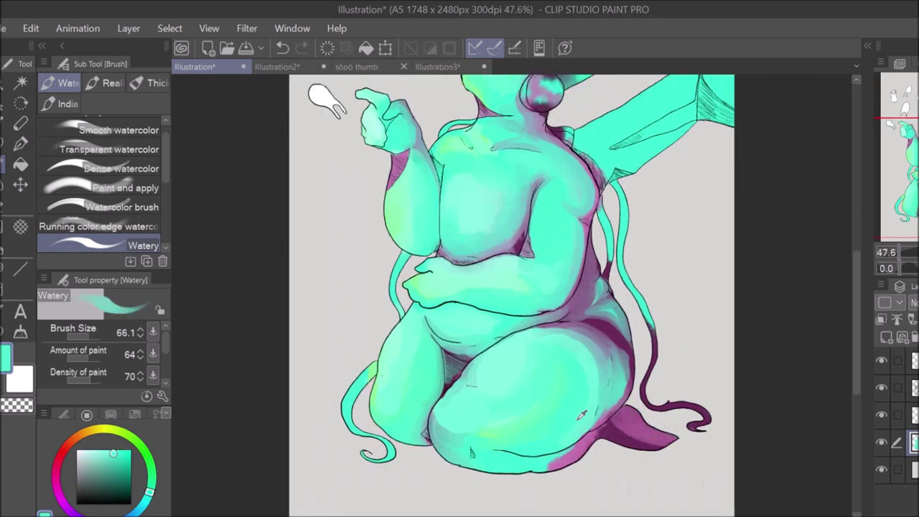
Step: Lighten the foot's dark purple and blend the purple shadow along the underside of the near lower leg
drag(610, 431, 668, 449)
alt+click(617, 424)
drag(607, 413, 675, 438)
mouse_move(495, 464)
mouse_down()
mouse_move(563, 460)
mouse_move(596, 436)
mouse_up()
alt+click(493, 456)
Step: Paint pale turquoise highlights over the chest and the raised forearm with the Watery brush at size 66.1
mouse_move(499, 202)
mouse_down()
mouse_move(470, 303)
mouse_move(438, 324)
mouse_up()
alt+click(471, 303)
drag(363, 295, 364, 330)
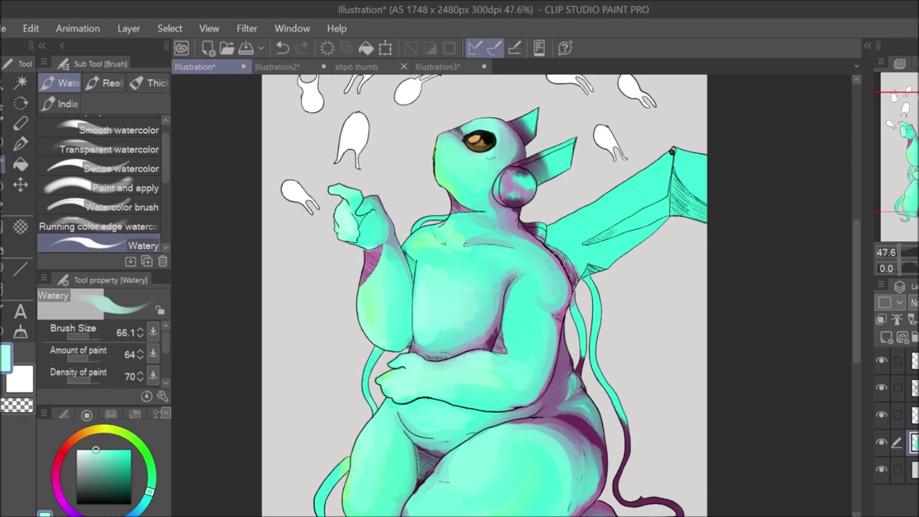
scroll(501, 363, down, 3)
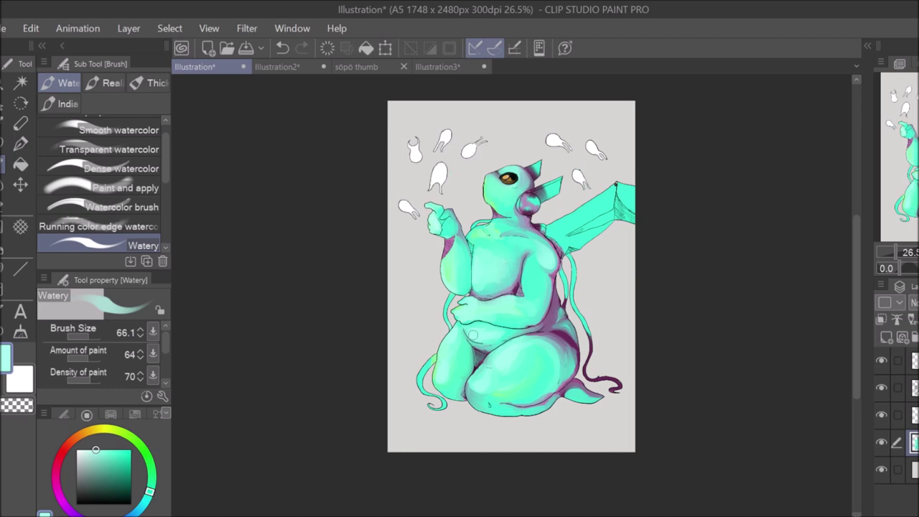
Step: Paint a curved cream reflection and soft brown tones inside the eye with the Watery brush at size 6.8
scroll(517, 194, up, 10)
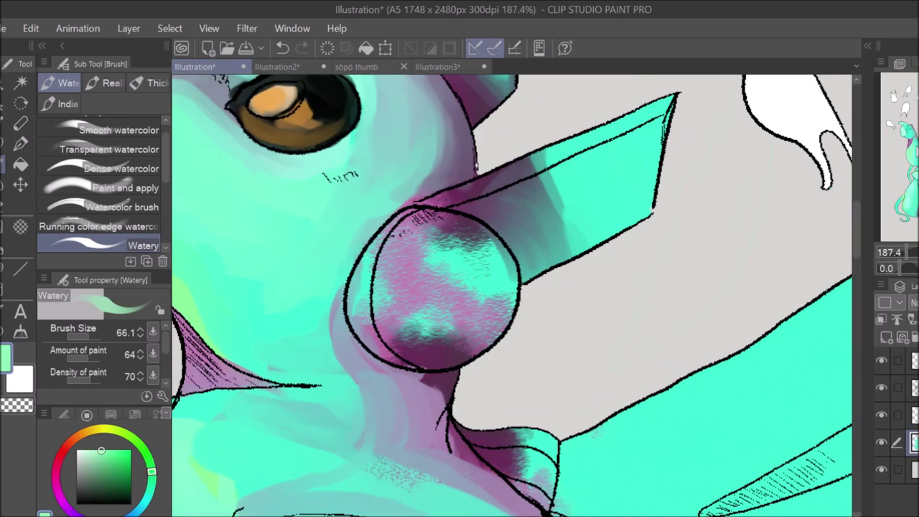
drag(100, 335, 74, 334)
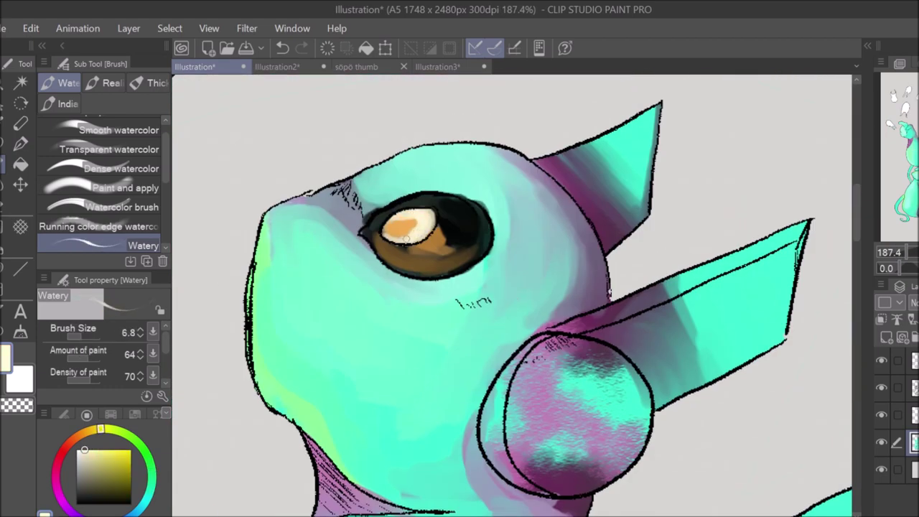
alt+click(553, 173)
drag(438, 247, 465, 219)
drag(367, 244, 431, 280)
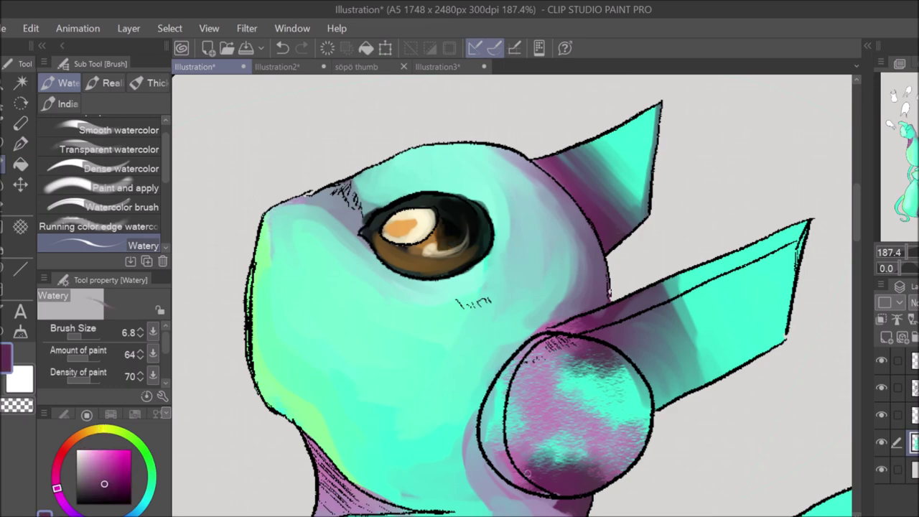
drag(374, 284, 449, 252)
mouse_move(354, 196)
mouse_down()
mouse_move(339, 185)
mouse_move(343, 208)
mouse_up()
Step: Block in the antennae, ear disc and the shadow beside the wing joint with dark teal using the Watery brush at size 47.8
mouse_move(906, 252)
mouse_down()
mouse_move(894, 251)
mouse_move(904, 252)
mouse_up()
key(e)
key(b)
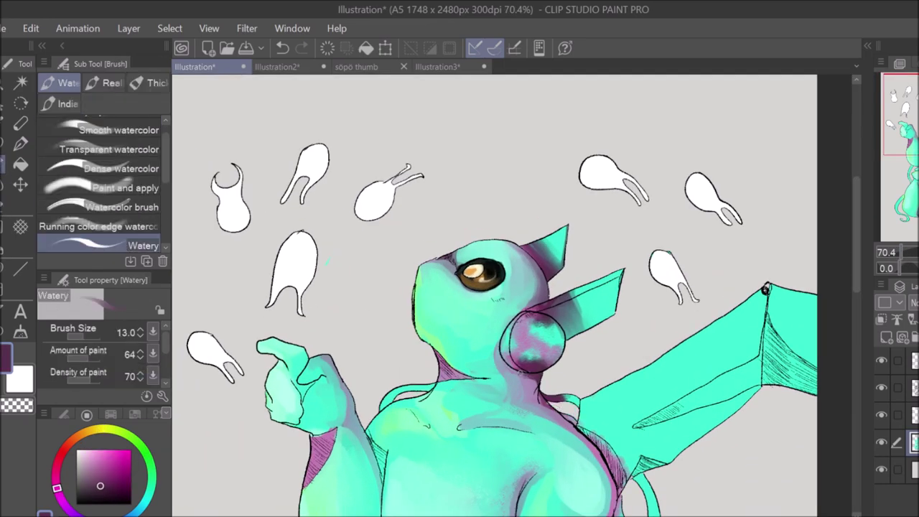
mouse_move(906, 252)
mouse_down()
mouse_move(894, 252)
mouse_move(906, 252)
mouse_up()
click(276, 66)
click(195, 66)
mouse_move(101, 338)
mouse_down()
mouse_move(74, 345)
mouse_move(101, 338)
mouse_up()
drag(618, 194, 632, 266)
drag(359, 287, 452, 184)
drag(525, 108, 546, 165)
drag(459, 151, 496, 194)
drag(431, 144, 431, 402)
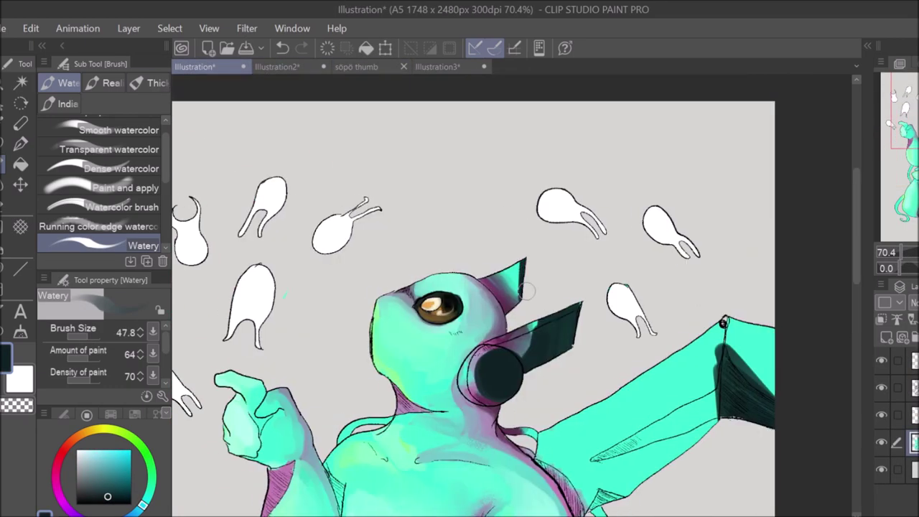
drag(510, 266, 532, 309)
drag(431, 359, 467, 215)
Step: Blend lighter grey-teal highlights into the antennae, ear disc and outer wing segment, and shade the inner wing segment's edges dark teal
click(97, 465)
mouse_move(521, 205)
mouse_down()
mouse_move(535, 252)
mouse_move(528, 216)
mouse_move(568, 165)
mouse_move(586, 209)
mouse_move(543, 122)
mouse_up()
alt+click(589, 197)
mouse_move(574, 186)
mouse_down()
mouse_move(623, 158)
mouse_move(567, 188)
mouse_up()
drag(531, 212, 546, 255)
drag(769, 180, 789, 244)
mouse_move(632, 319)
mouse_down()
mouse_move(745, 266)
mouse_move(611, 359)
mouse_up()
mouse_move(589, 316)
mouse_down()
mouse_move(761, 187)
mouse_move(804, 205)
mouse_move(815, 193)
mouse_up()
alt+click(689, 244)
click(85, 337)
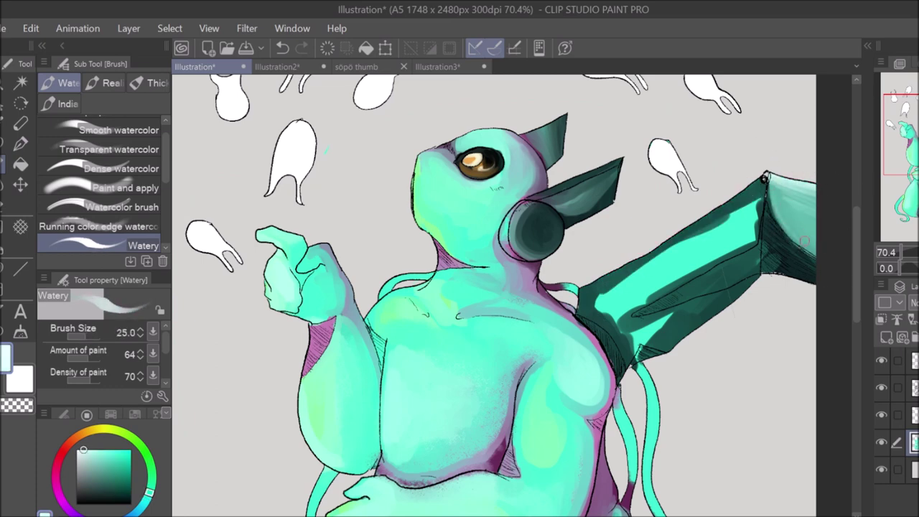
Step: Rework the inner wing segment with turquoise and dark teal at brush size 77.8, keeping a narrow bright strip along its middle
alt+click(783, 220)
click(77, 338)
mouse_move(757, 197)
mouse_down()
mouse_move(600, 305)
mouse_move(620, 290)
mouse_up()
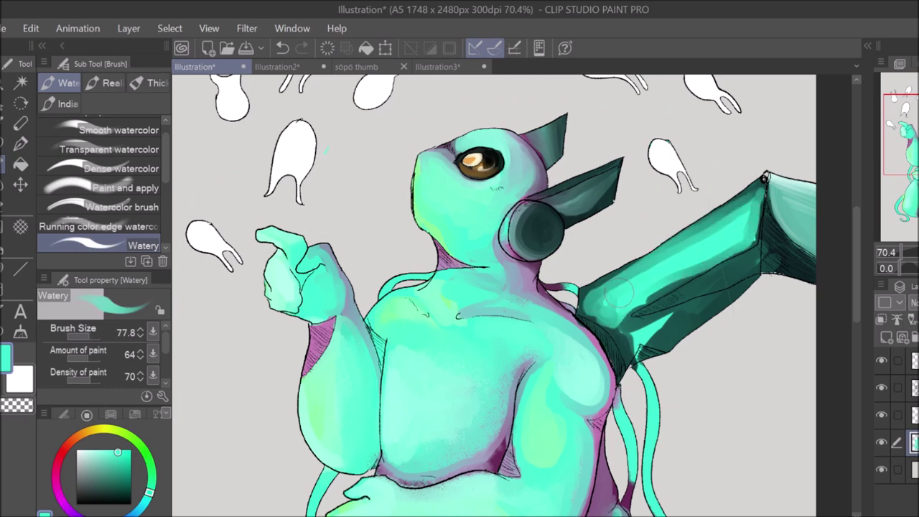
alt+click(743, 188)
mouse_move(750, 188)
mouse_down()
mouse_move(614, 284)
mouse_move(655, 345)
mouse_up()
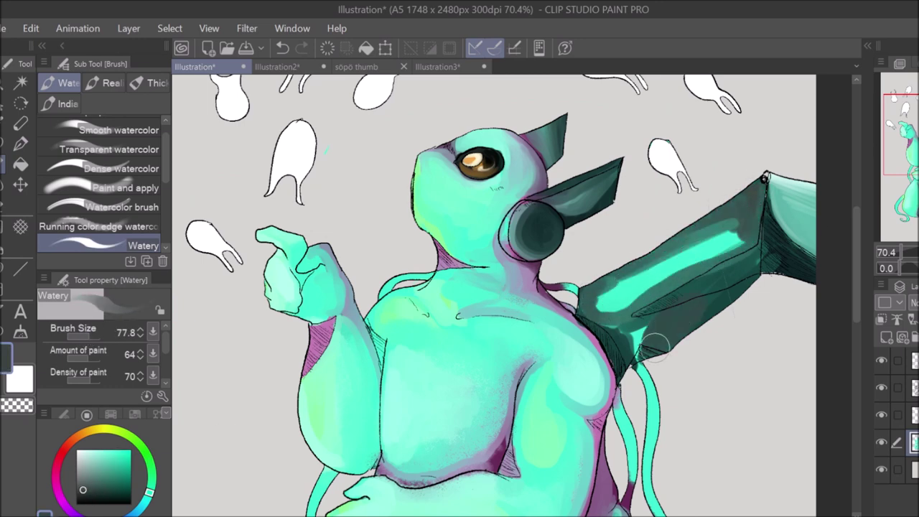
Step: Blend mid-teal tones along the wing's upper edge and around its bright strip using the Watery brush at size 77.8
alt+click(766, 237)
drag(775, 247, 790, 168)
alt+click(783, 212)
mouse_move(783, 212)
mouse_down()
mouse_move(738, 185)
mouse_move(549, 287)
mouse_up()
drag(711, 179, 553, 284)
drag(672, 180, 567, 248)
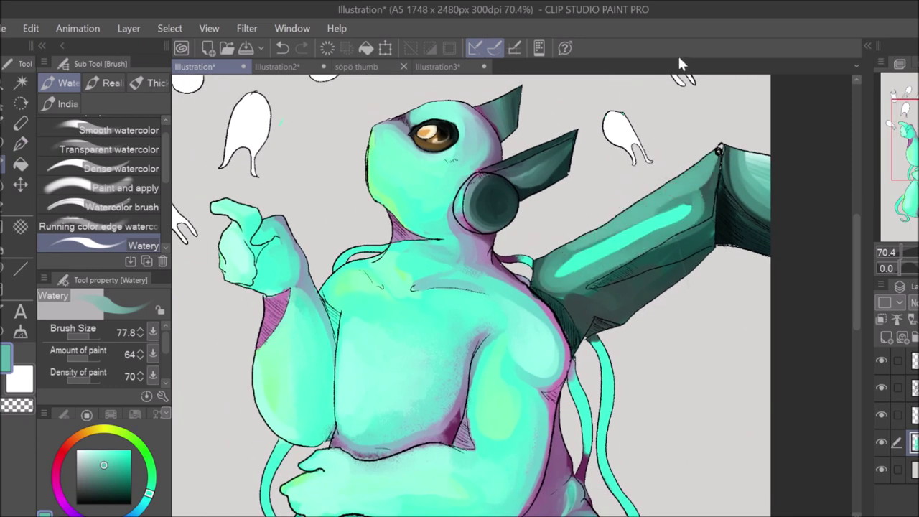
alt+click(646, 215)
drag(657, 215, 578, 255)
drag(693, 167, 624, 223)
Step: Reduce the brush size to 18 and streak pale turquoise highlights along the wing's bright strip
key(bracketleft)
key(bracketleft)
key(bracketleft)
key(bracketleft)
key(bracketleft)
drag(671, 186, 611, 229)
drag(675, 209, 575, 266)
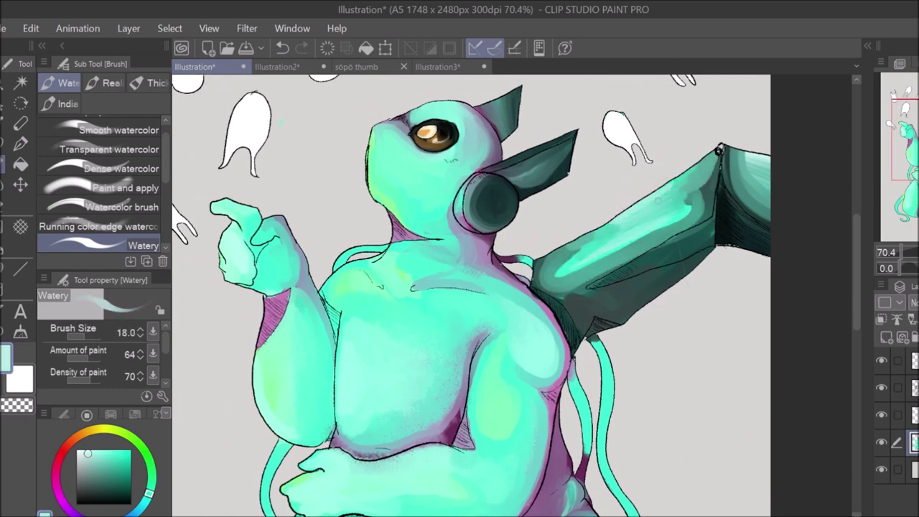
Step: Deepen the wing's underside and fold with near-black teal shadows, blending them into the mid-teal with the Watery brush
alt+click(715, 205)
click(89, 337)
mouse_move(711, 223)
mouse_down()
mouse_move(624, 320)
mouse_move(585, 291)
mouse_up()
drag(682, 244, 581, 298)
drag(653, 272, 594, 302)
alt+click(574, 308)
alt+click(589, 280)
mouse_move(718, 162)
mouse_down()
mouse_move(667, 237)
mouse_move(585, 288)
mouse_up()
drag(607, 224, 553, 294)
scroll(473, 287, down, 3)
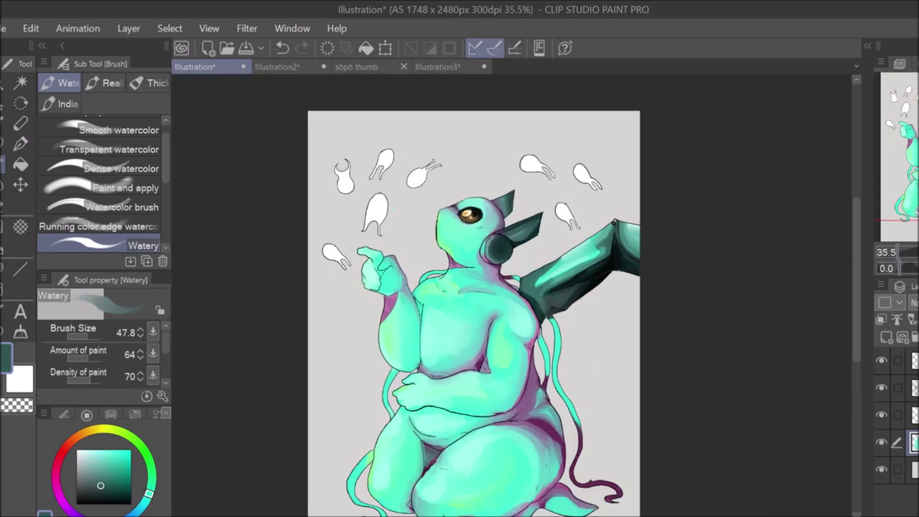
Step: Recolour the long tendrils around the figure red with the Watery brush at size 47.8
key(ctrl+Tab)
key(ctrl+shift+Tab)
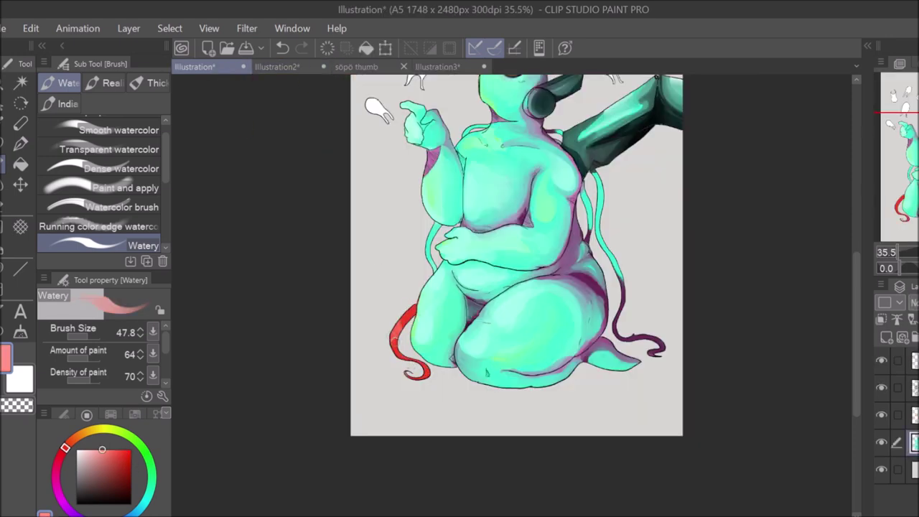
alt+click(395, 337)
mouse_move(657, 352)
mouse_down()
mouse_move(636, 316)
mouse_move(602, 185)
mouse_up()
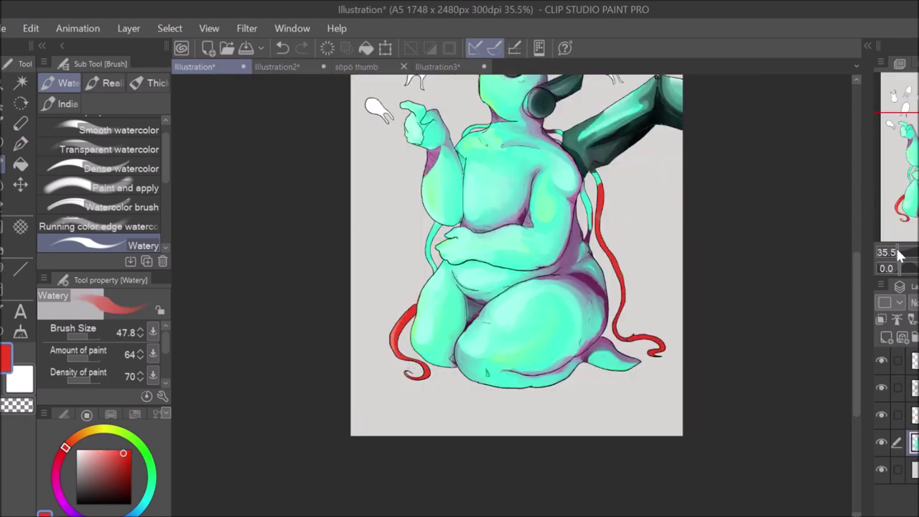
scroll(518, 298, up, 5)
mouse_move(520, 299)
mouse_down()
mouse_move(518, 430)
mouse_move(496, 151)
mouse_up()
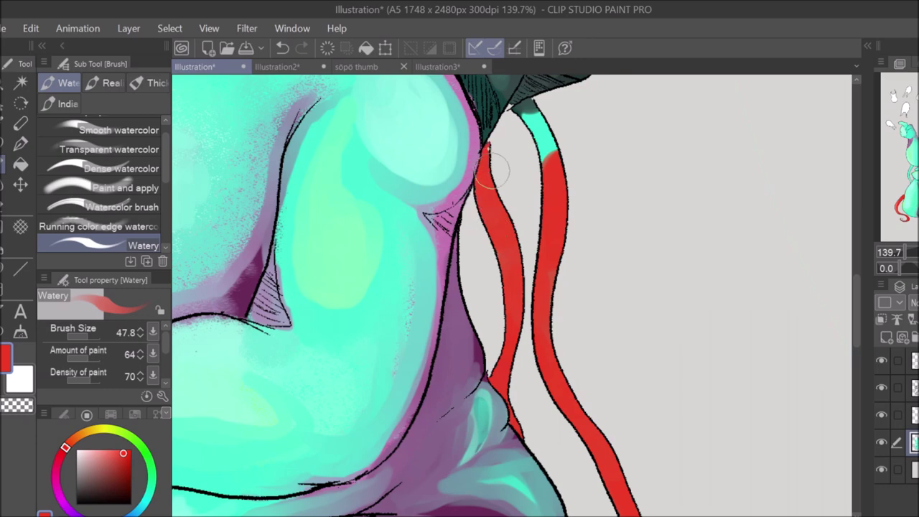
drag(495, 151, 535, 107)
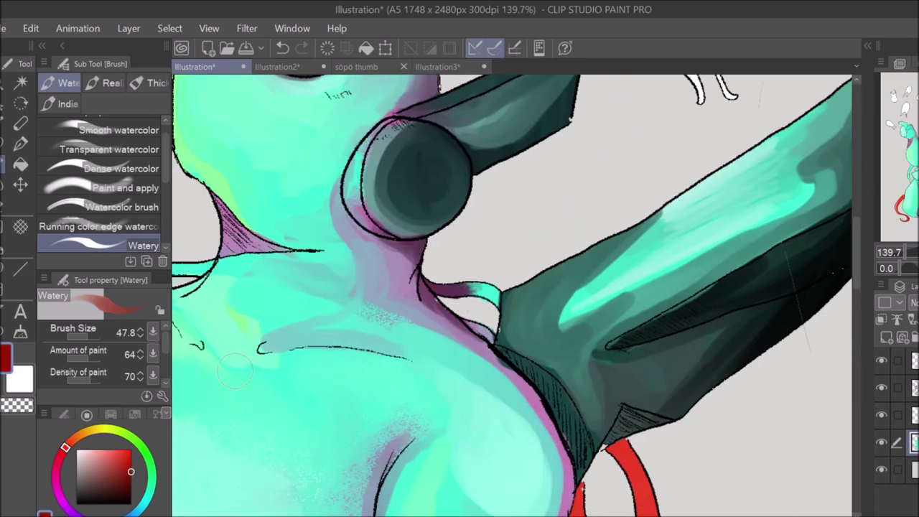
drag(431, 287, 488, 337)
Step: Shade the red tendrils with dark red and add light pinkish-red highlights along their outer edges
scroll(495, 336, down, 5)
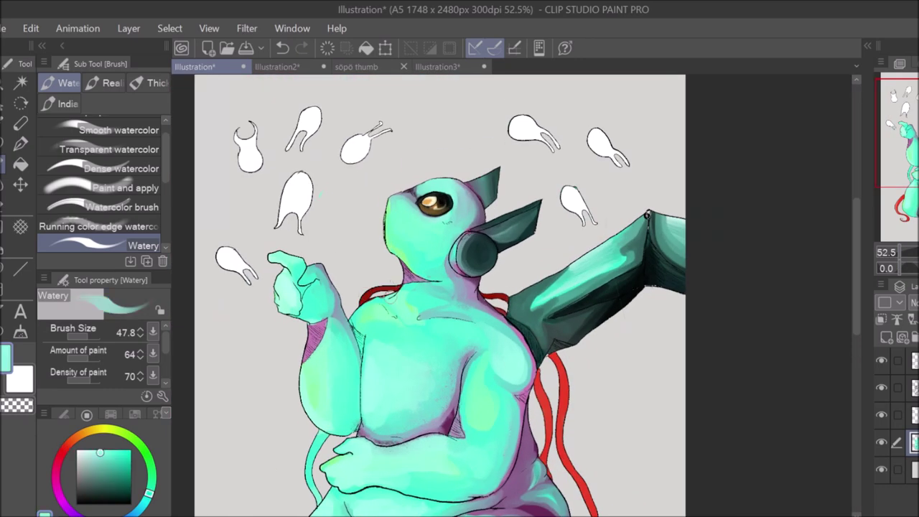
scroll(373, 295, up, 2)
alt+click(364, 267)
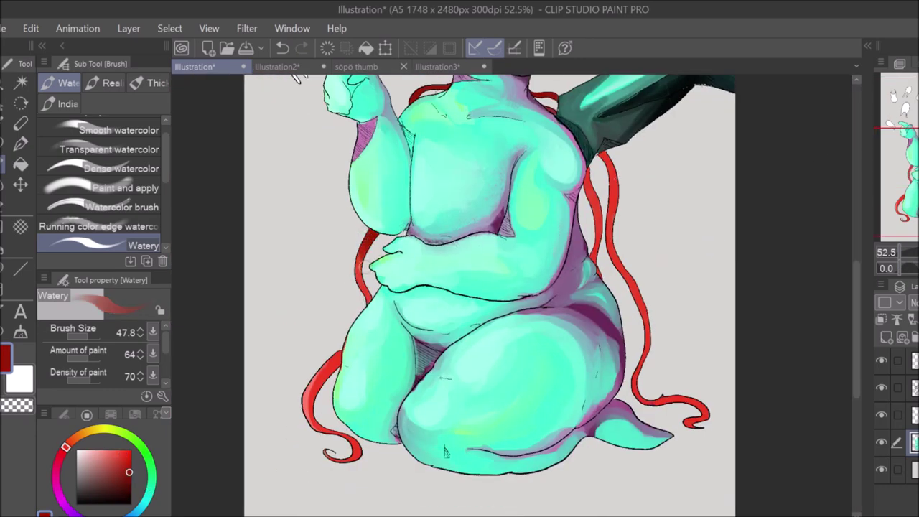
drag(663, 408, 635, 290)
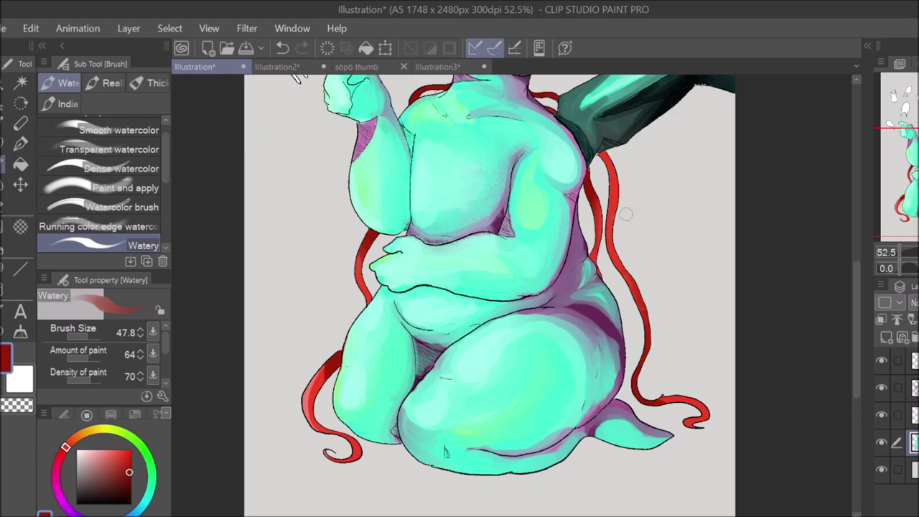
alt+click(619, 186)
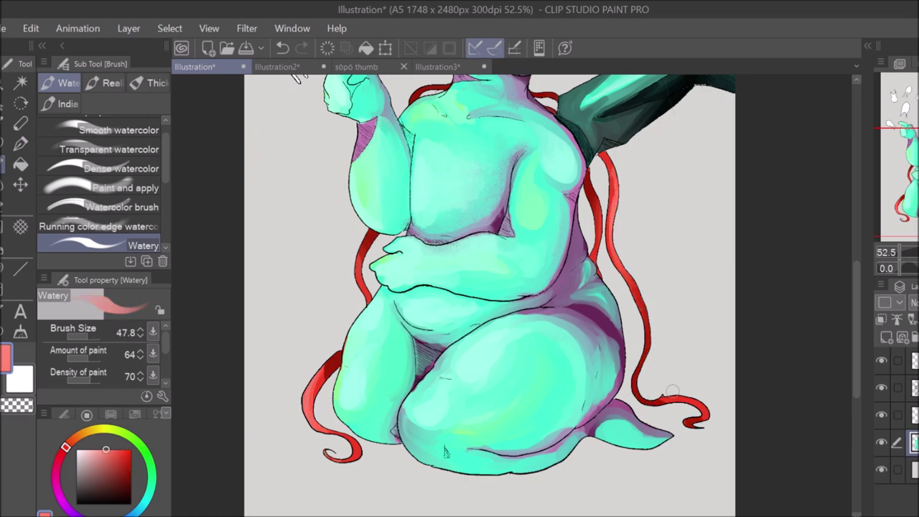
scroll(549, 471, down, 2)
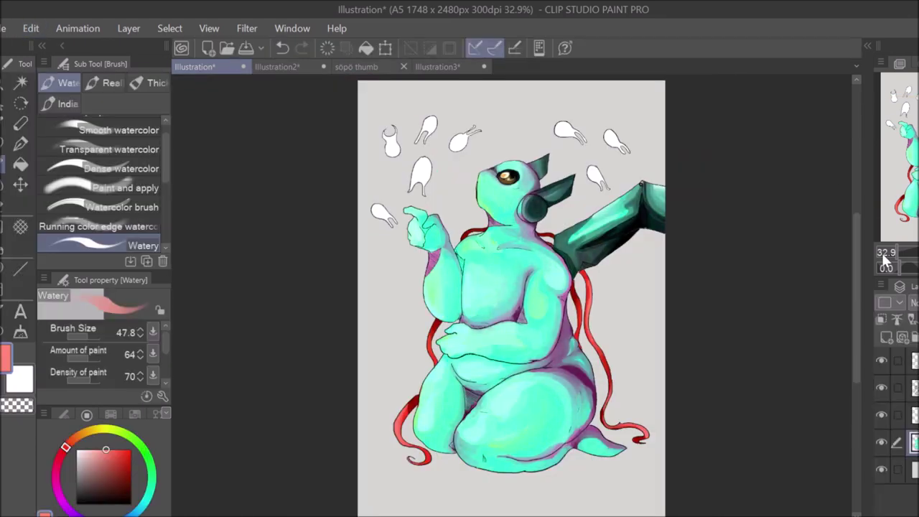
Step: Deepen the purple shadows beneath the chest and between the thighs, and add near-black shading to the wing
drag(886, 259, 915, 260)
alt+click(461, 332)
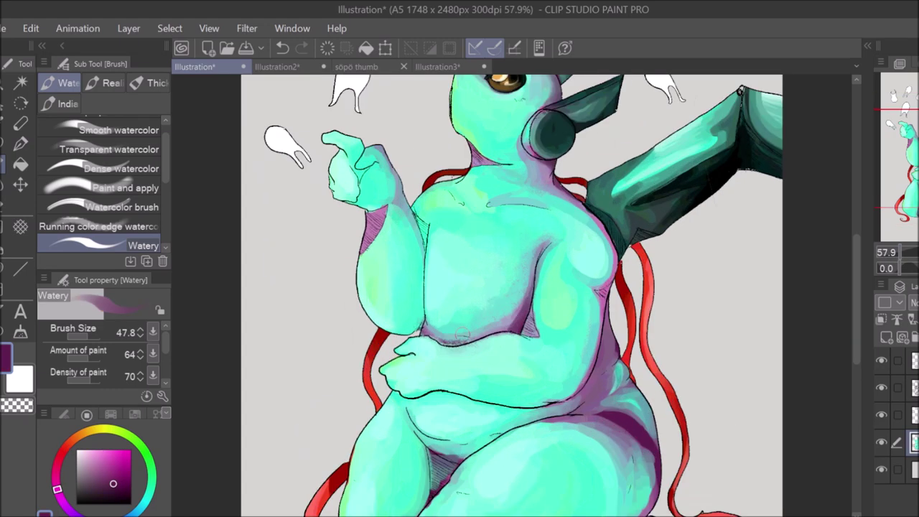
drag(480, 336, 444, 458)
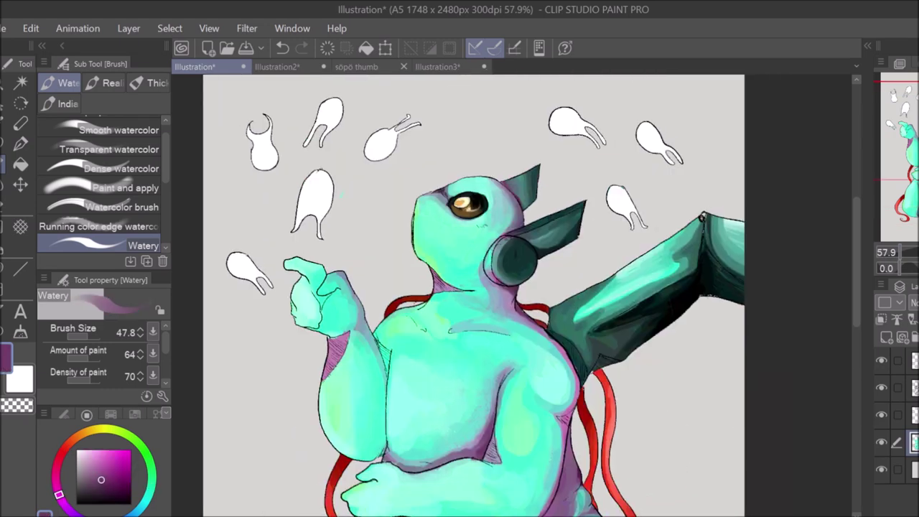
click(83, 498)
mouse_move(560, 314)
mouse_down()
mouse_move(598, 318)
mouse_move(691, 276)
mouse_up()
Step: Paint a pinkish-red spot on top of the head above the eye with the Watery brush at size 18
key(x)
click(902, 338)
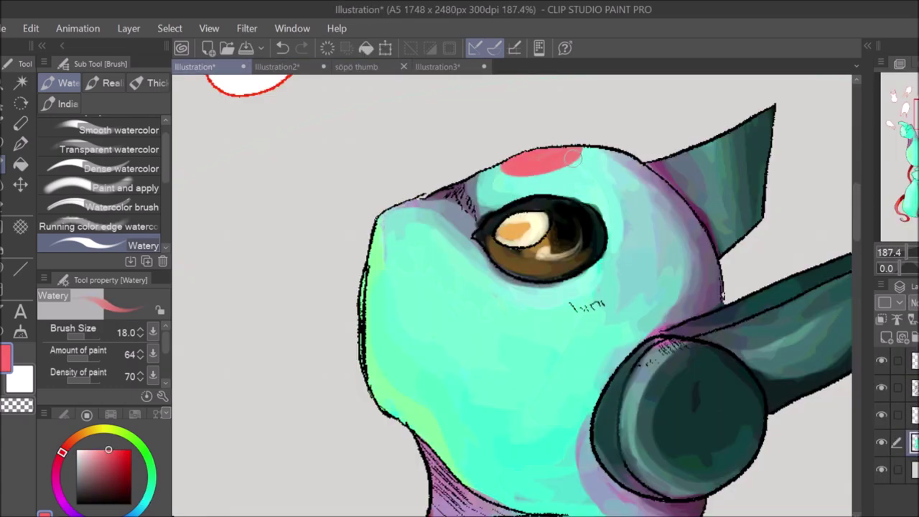
drag(504, 167, 567, 155)
alt+click(509, 286)
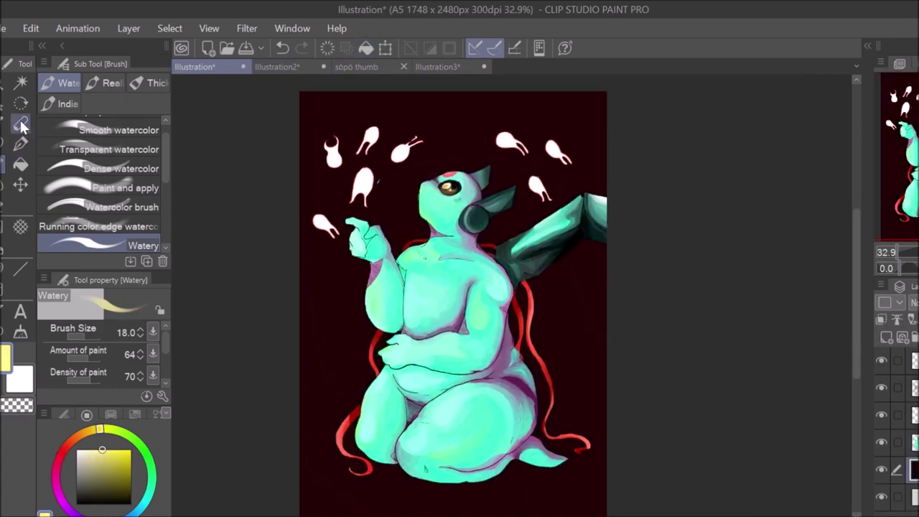
Step: Add a soft glow around the floating spirits using the yellow Chalk pastel at size 206
click(20, 124)
drag(313, 216, 334, 233)
drag(327, 143, 413, 147)
drag(352, 180, 370, 194)
drag(496, 140, 535, 151)
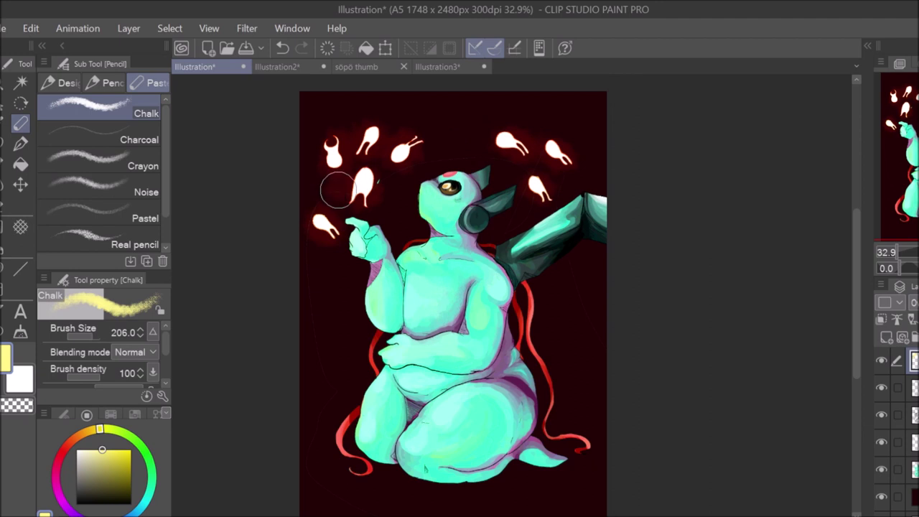
key(b)
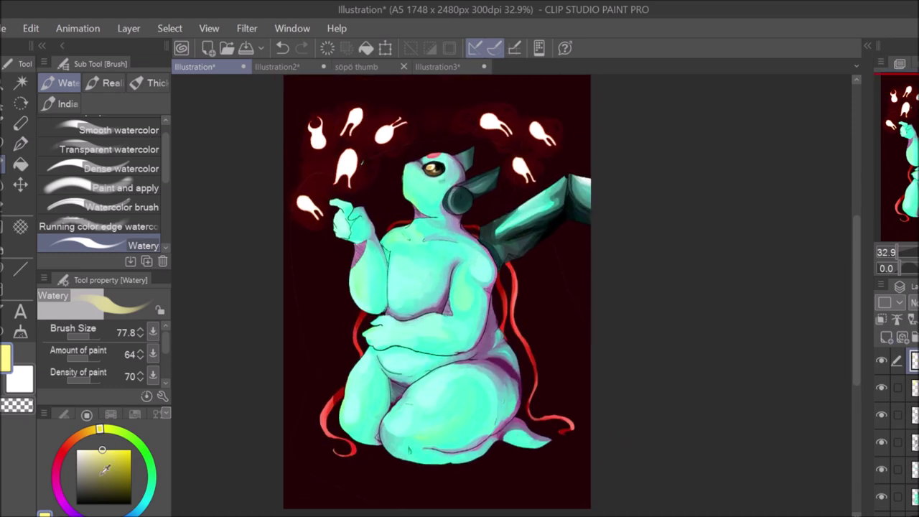
Step: Lay a dark purple-to-cream Foreground to background gradient over the figure, and undo the trial erasing on it
key(g)
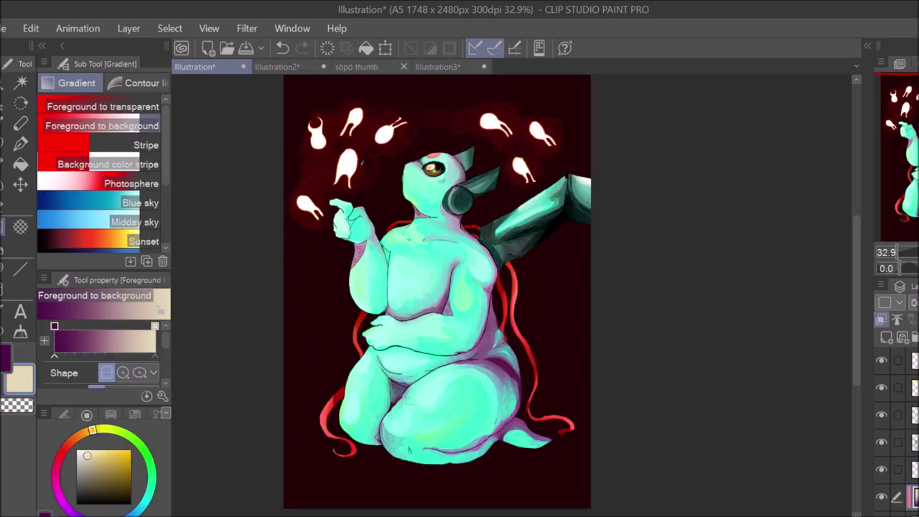
key(e)
drag(439, 179, 378, 215)
key(ctrl+z)
key(ctrl+z)
click(283, 47)
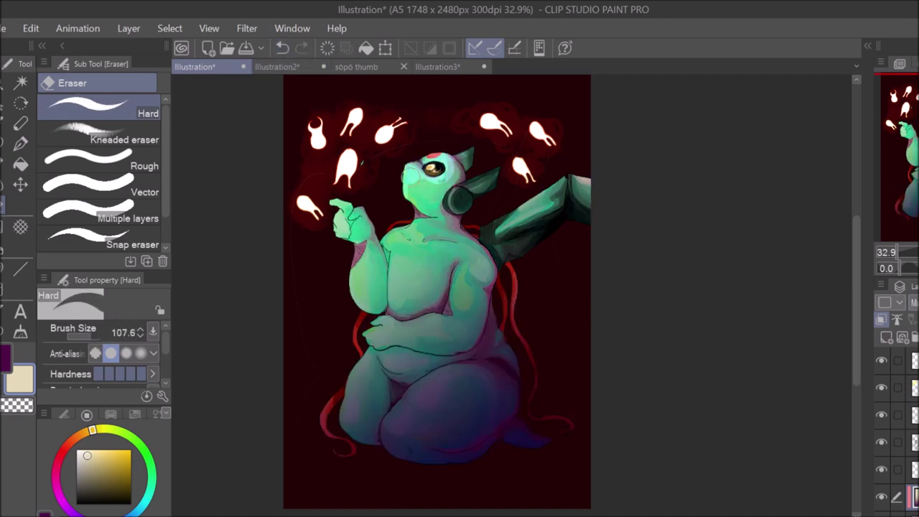
Step: Erase the gradient shading from the lit arms, shoulder and thighs with the Hard eraser at size 107.6
mouse_move(352, 205)
mouse_down()
mouse_move(368, 280)
mouse_move(402, 215)
mouse_up()
mouse_move(459, 321)
mouse_down()
mouse_move(470, 262)
mouse_move(478, 320)
mouse_up()
mouse_move(429, 346)
mouse_down()
mouse_move(404, 335)
mouse_move(464, 317)
mouse_move(369, 333)
mouse_move(382, 336)
mouse_move(352, 366)
mouse_move(350, 391)
mouse_move(366, 373)
mouse_move(474, 377)
mouse_move(409, 434)
mouse_move(405, 397)
mouse_up()
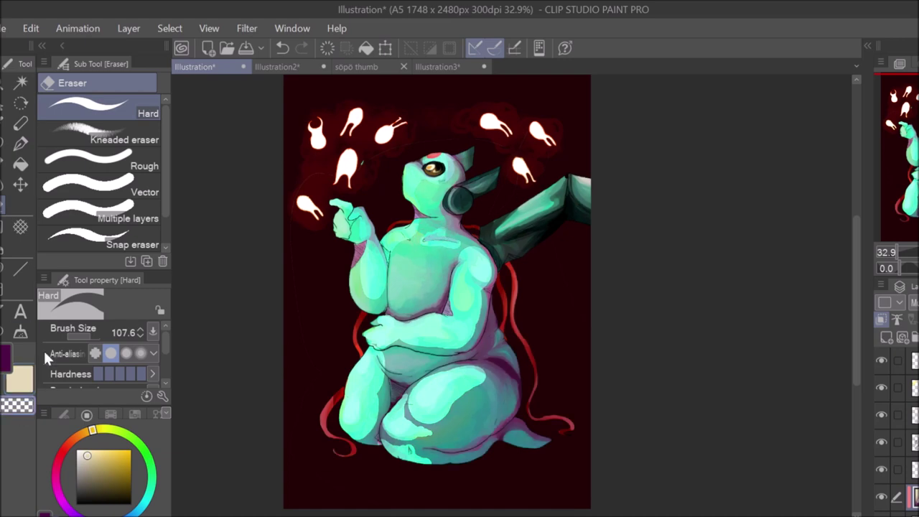
Step: Soften the erased shading edges on the chest, belly and thighs with the Dry Gouache brush in transparent colour at size 77.8
key(b)
key(b)
key(b)
key(b)
key(b)
key(b)
key(b)
key(b)
key(b)
key(b)
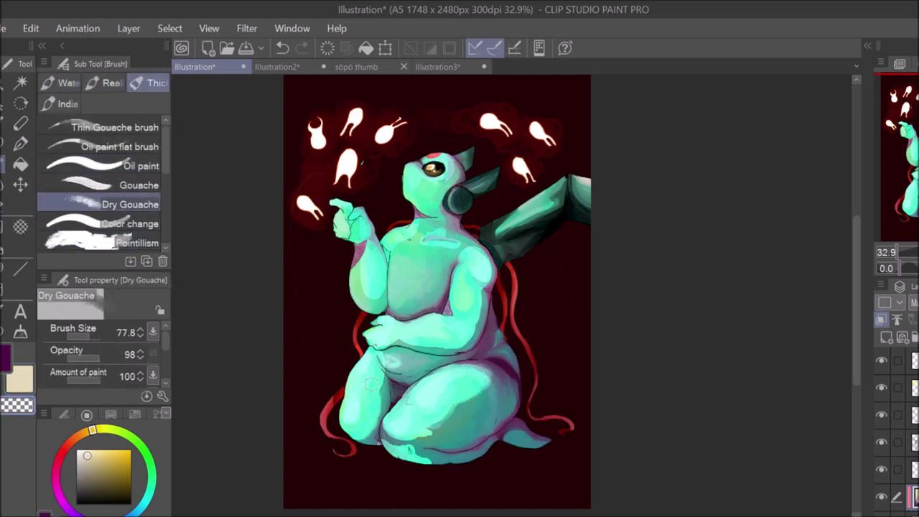
drag(400, 239, 424, 226)
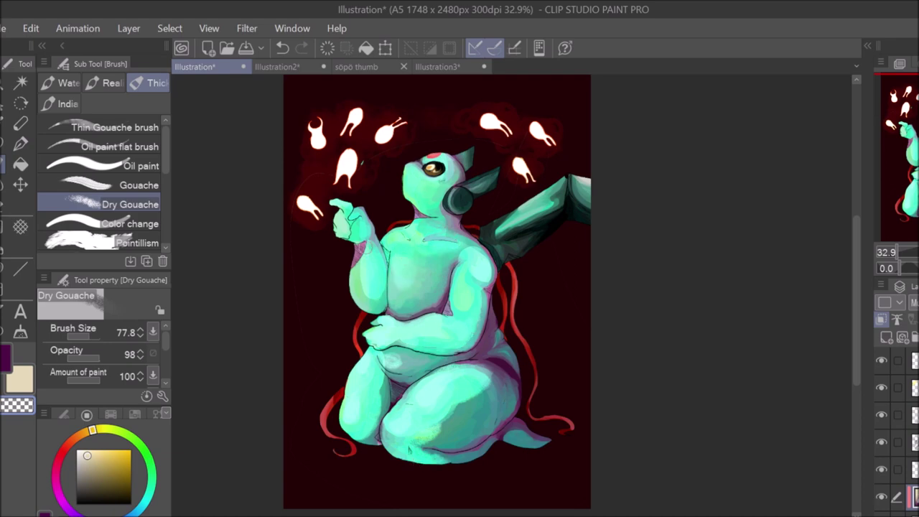
Step: Erase the stray sketch lines in the background around the head with the Hard eraser at size 77.8
drag(864, 340, 918, 346)
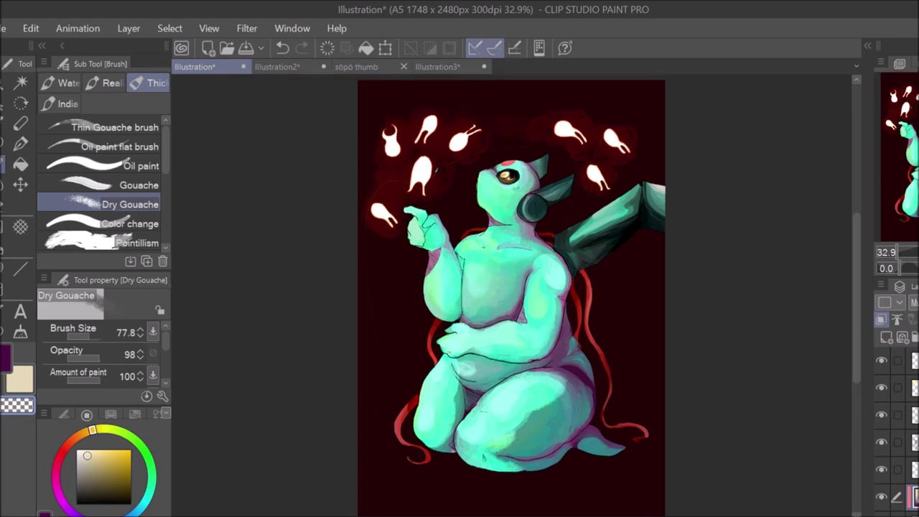
scroll(898, 431, up, 1)
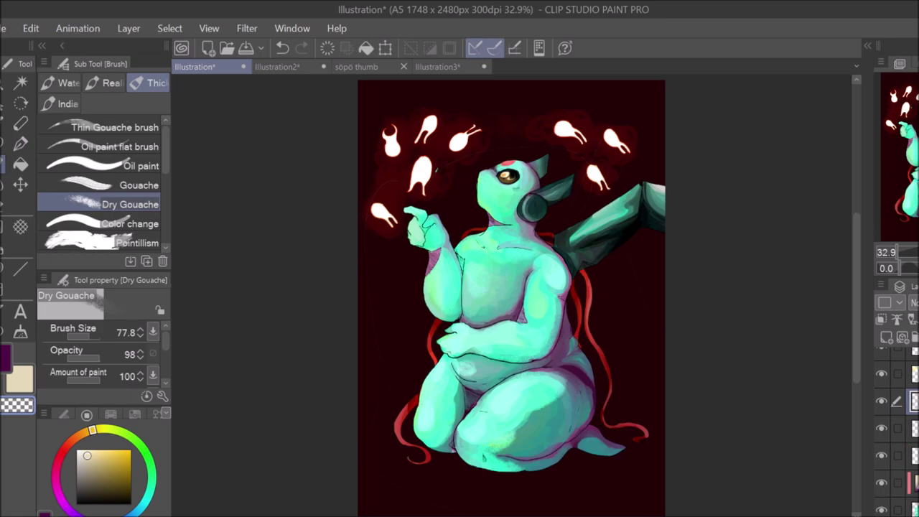
key(k)
scroll(512, 294, up, 3)
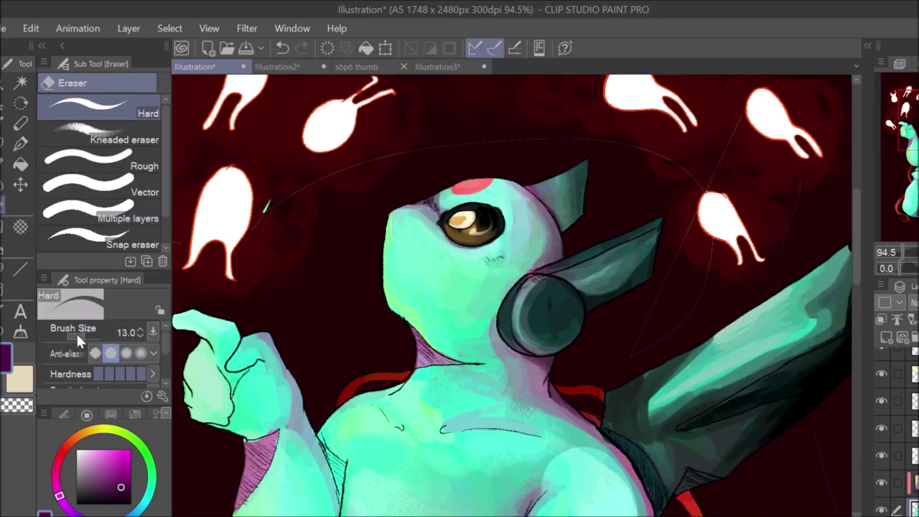
drag(76, 331, 107, 333)
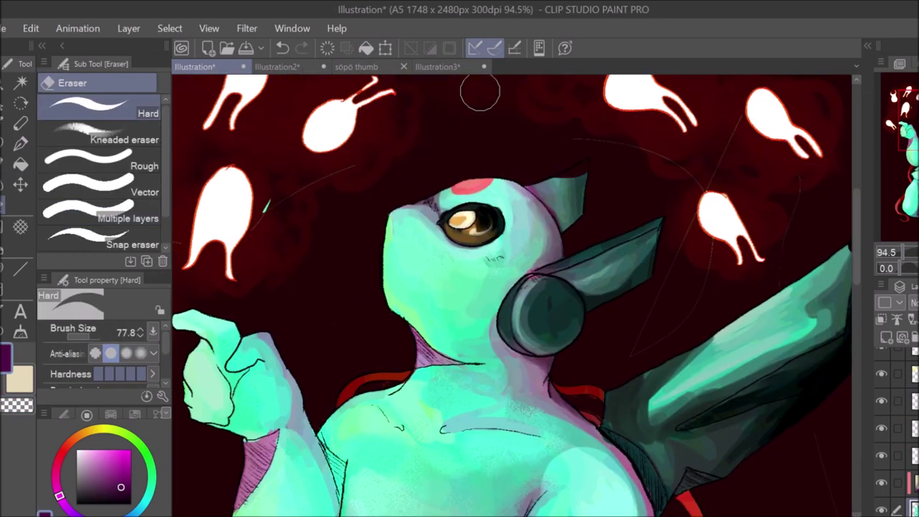
click(882, 455)
click(882, 455)
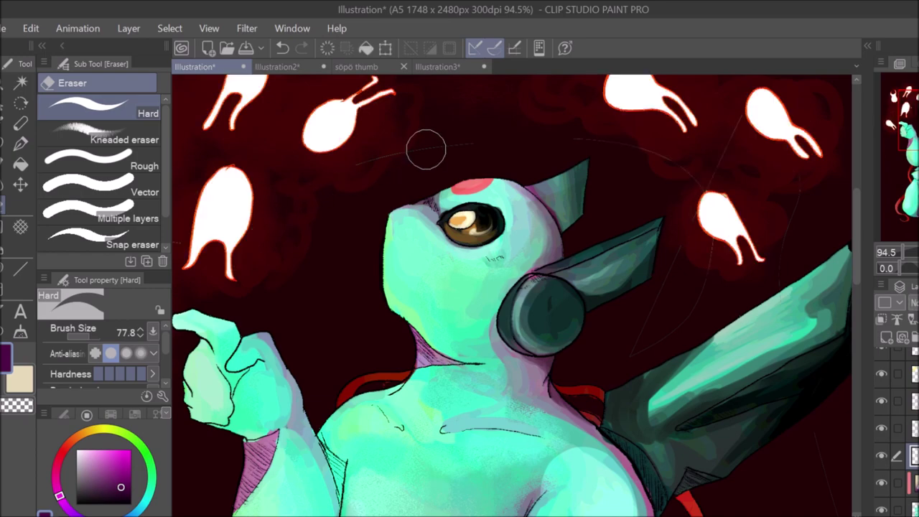
key(ctrl+0)
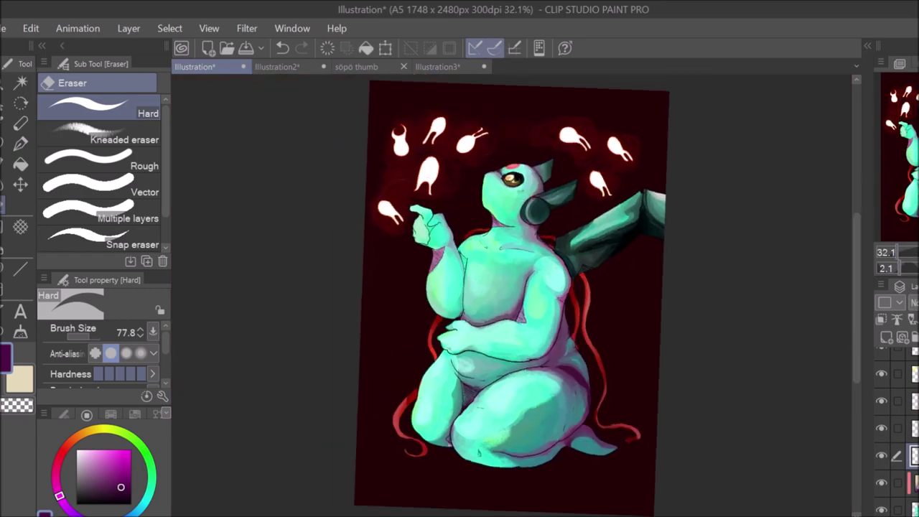
Step: Darken the outer wing tip with very dark red, using the Rough wash brush at size 175.1 in Multiply mode
key(b)
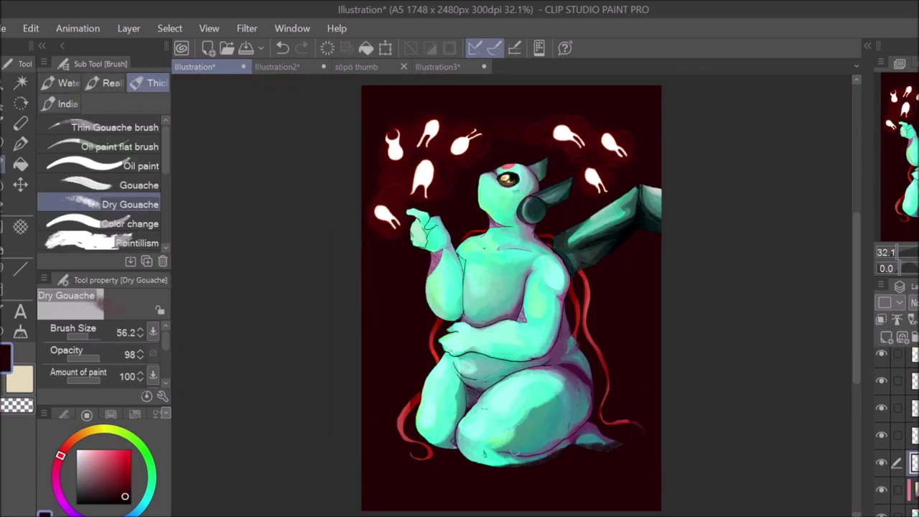
click(108, 82)
drag(646, 203, 658, 202)
drag(660, 443, 648, 443)
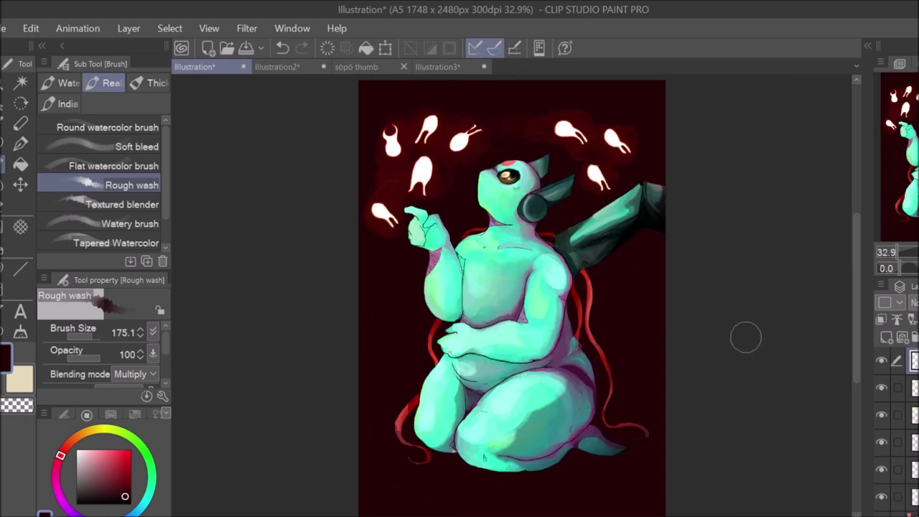
Step: Undo the trial orange wash over the spirits, and tint the wing yellow and the neck magenta with Rough wash at size 175.1
mouse_move(388, 208)
mouse_down()
mouse_move(427, 119)
mouse_move(555, 132)
mouse_move(595, 173)
mouse_up()
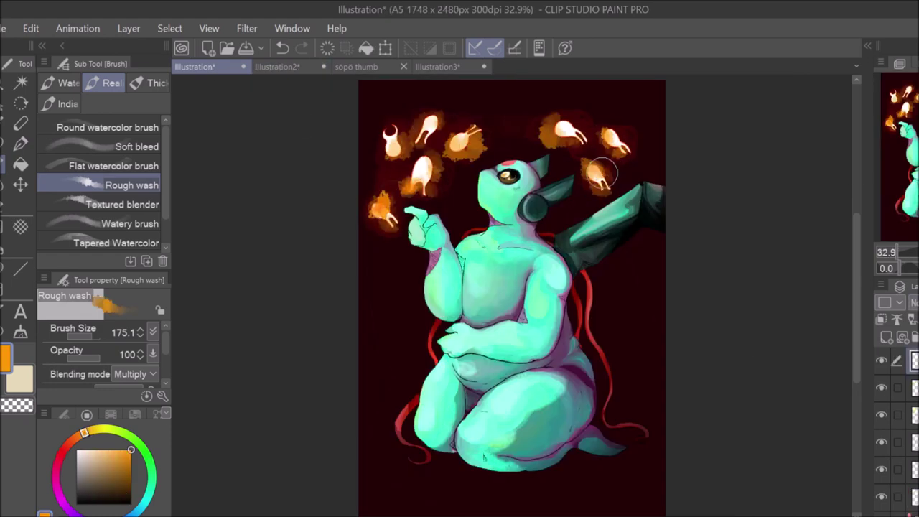
key(ctrl+z)
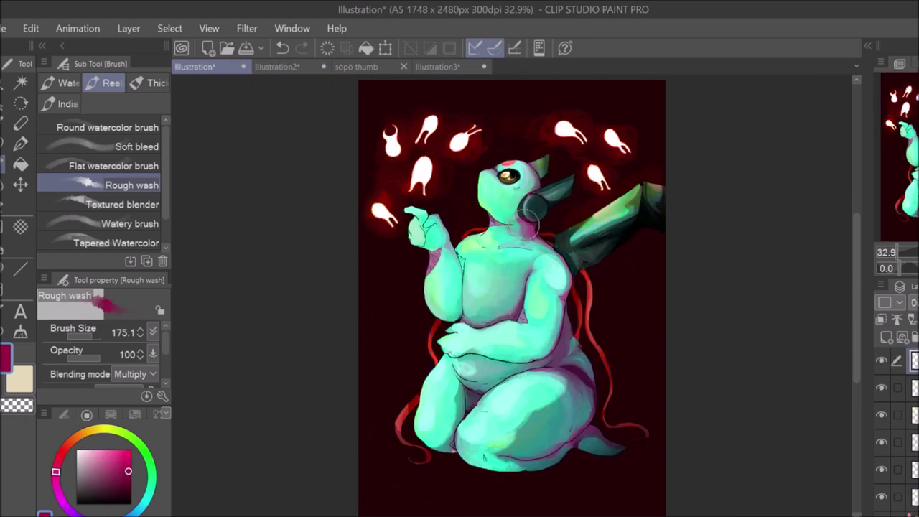
Step: Flip the copied figure layer vertically and move it below the kneeling figure as a faint floor reflection
key(ctrl+t)
click(106, 331)
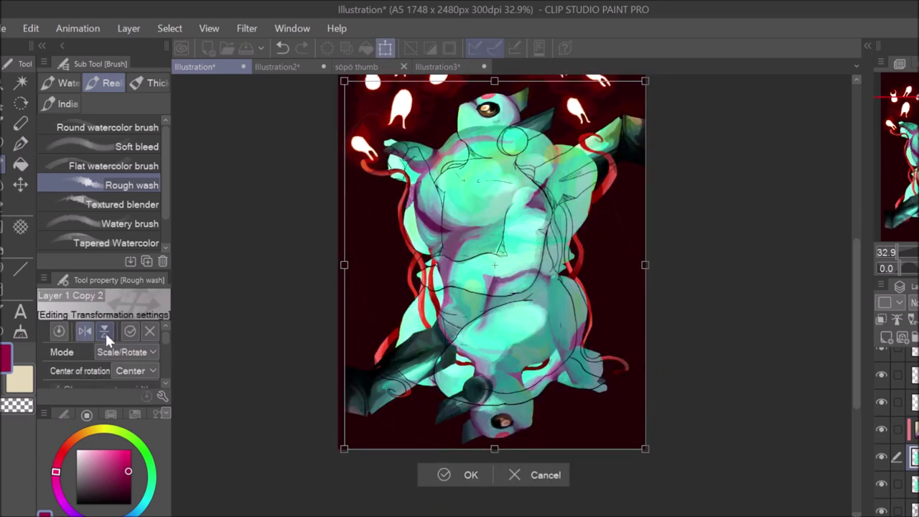
drag(503, 287, 503, 467)
key(Return)
key(e)
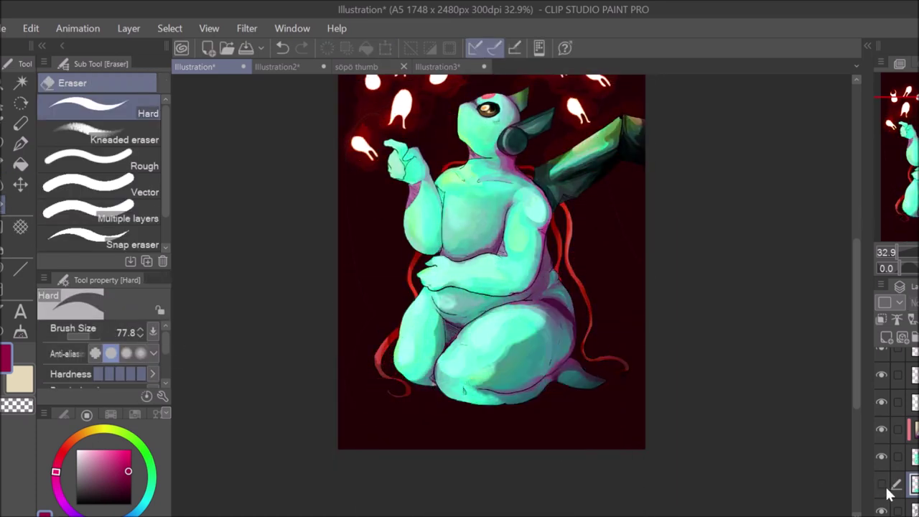
Step: Draw thin, broken white horizon lines on both sides of the figure with the Real G-Pen at size 40.6
key(p)
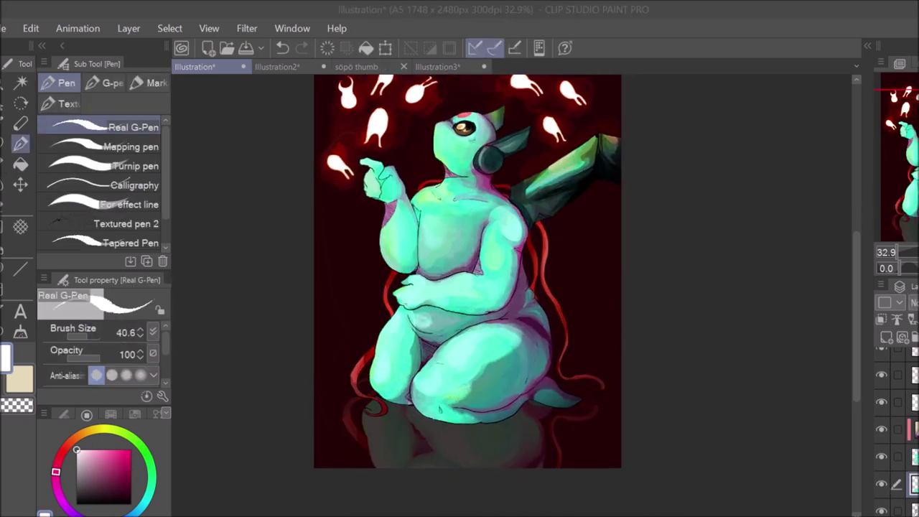
drag(555, 362, 598, 412)
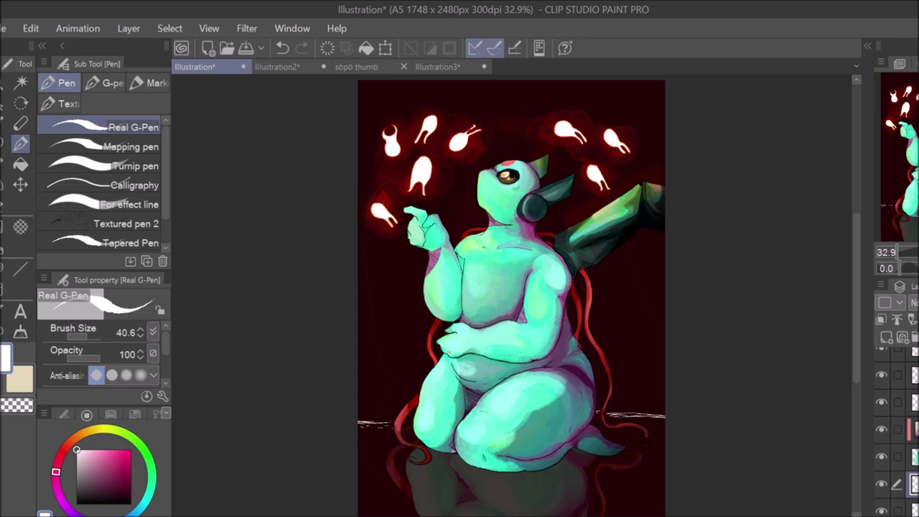
Step: Copy the upper fish-shaped signature from the mun logo document and place it in the painting's lower-left corner
key(ctrl+Tab)
key(ctrl+Tab)
key(ctrl+Tab)
key(ctrl+Tab)
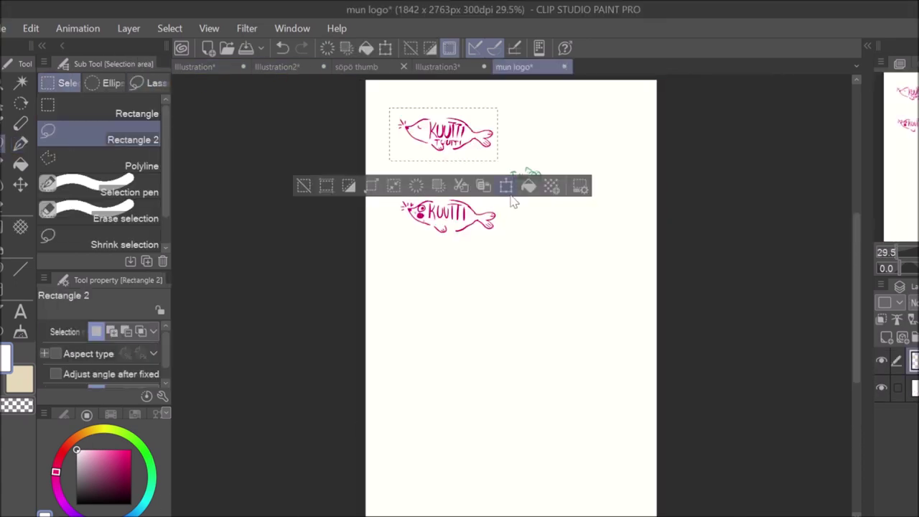
key(ctrl+Tab)
key(k)
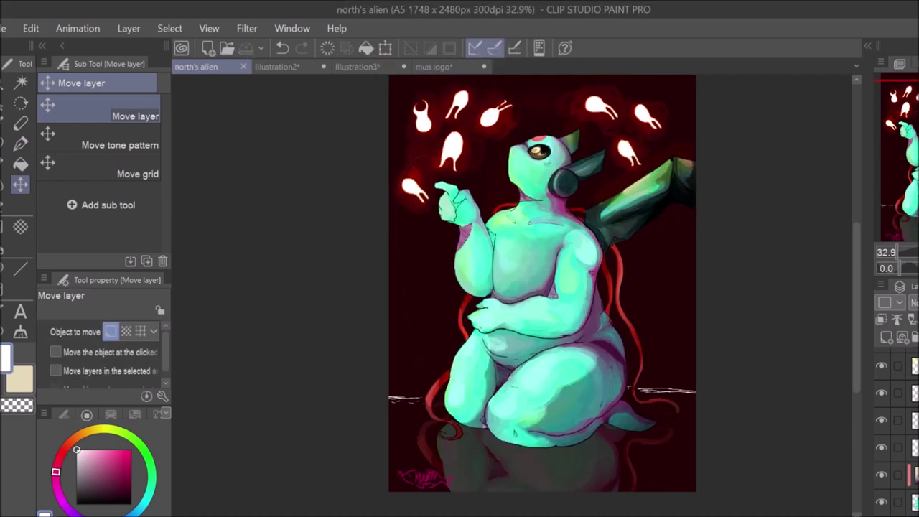
drag(785, 201, 755, 207)
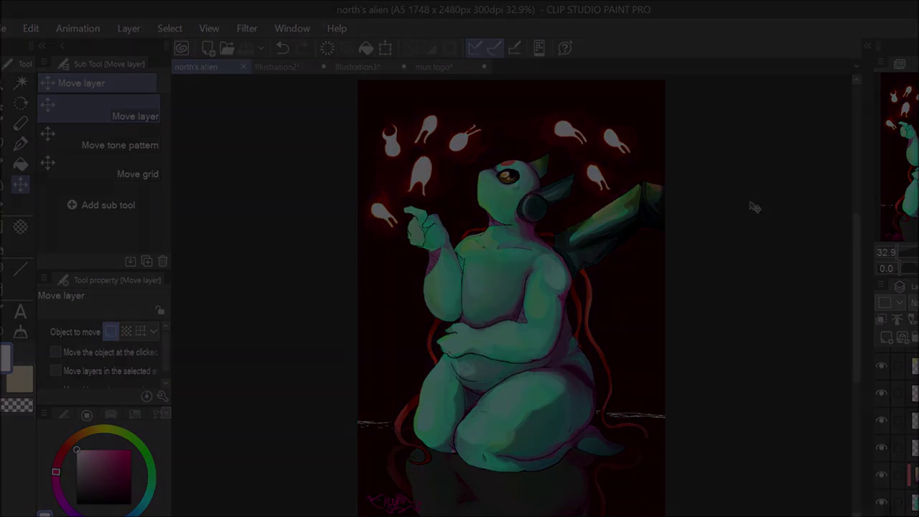